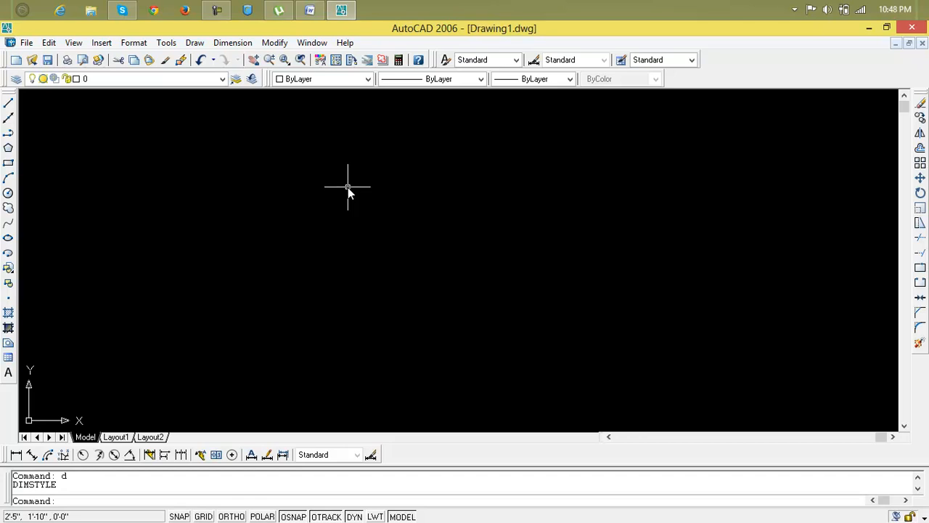
{"action": "type", "text": "l"}
{"action": "key", "text": "Return"}
{"action": "left_click", "coordinate": [332, 186]}
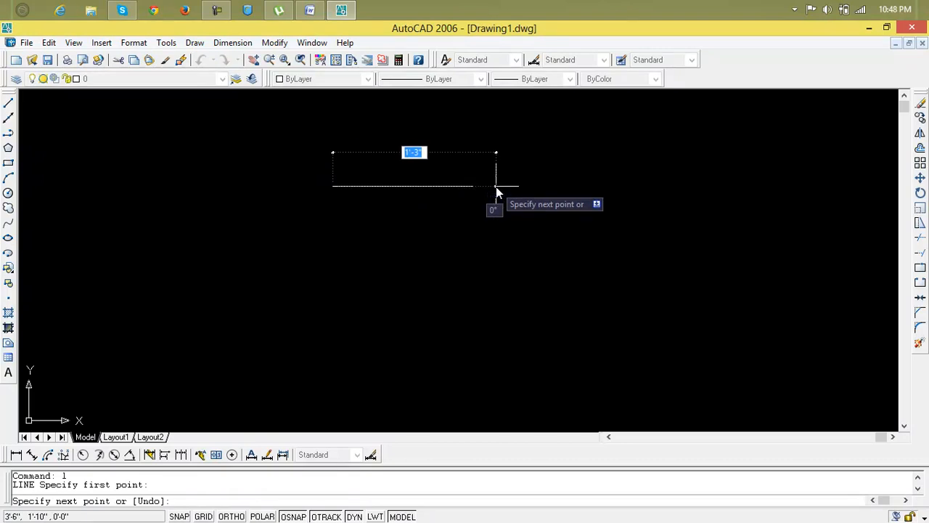
{"action": "key", "text": "Escape"}
{"action": "key", "text": "Escape"}
{"action": "key", "text": "Escape"}
Turn Ortho mode on and draw a 10' horizontal line toward the right in the empty drawing
{"action": "type", "text": "l"}
{"action": "key", "text": "Return"}
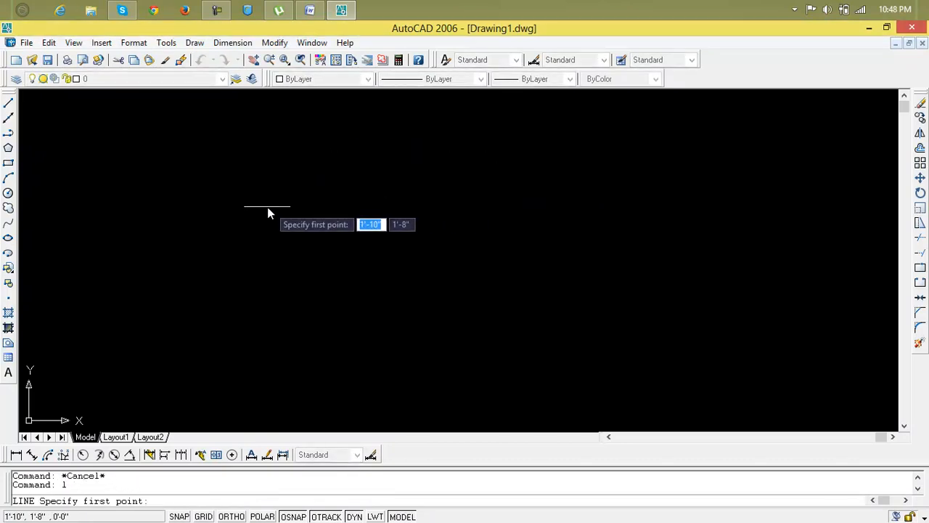
{"action": "left_click", "coordinate": [267, 207]}
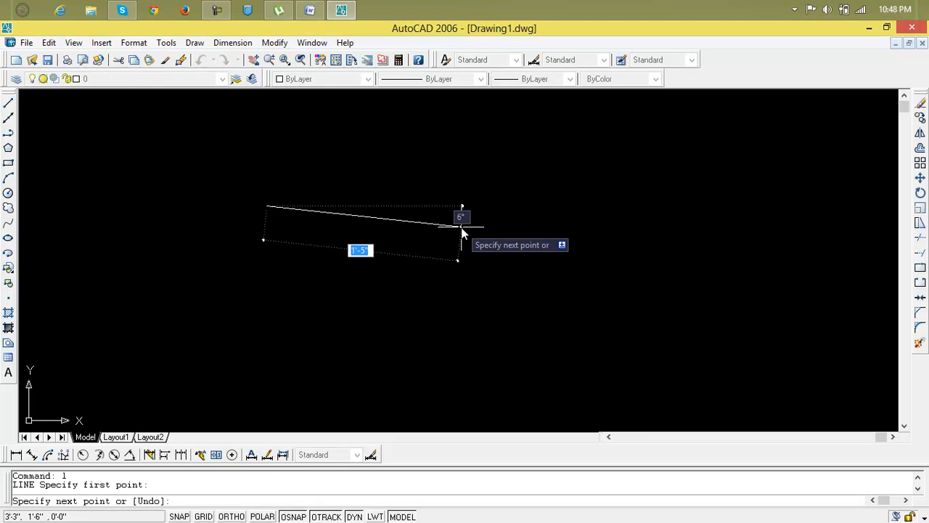
{"action": "key", "text": "F8"}
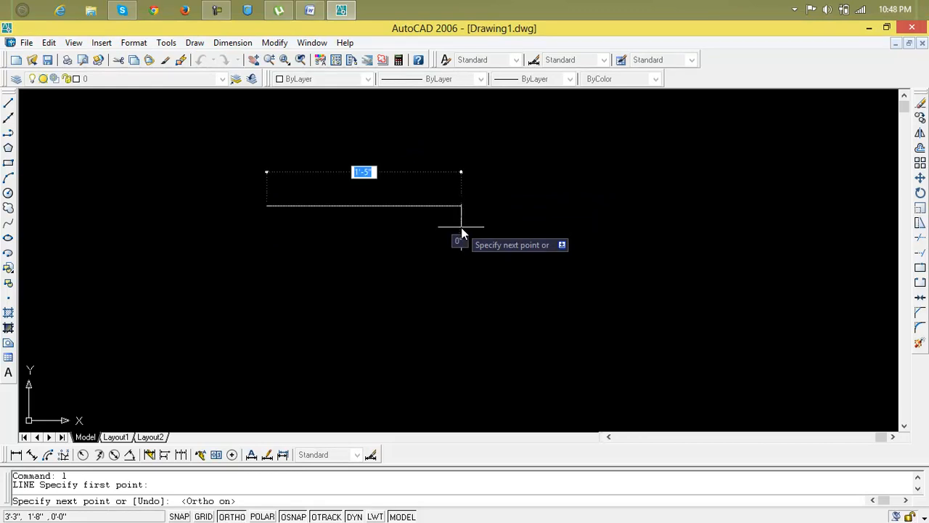
{"action": "type", "text": "10'"}
{"action": "key", "text": "Return"}
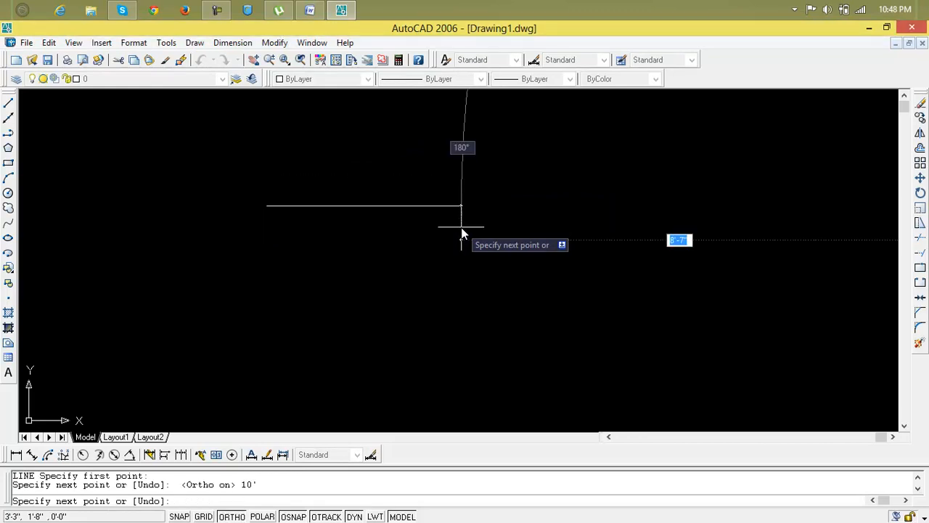
{"action": "key", "text": "Escape"}
Draw a 10' vertical line downward from the left endpoint of the horizontal line
{"action": "type", "text": "l"}
{"action": "key", "text": "Return"}
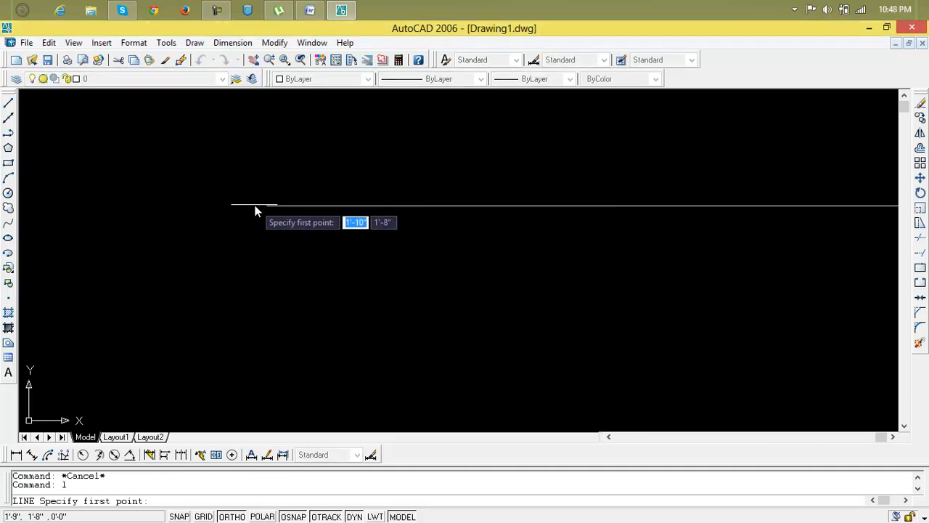
{"action": "left_click", "coordinate": [267, 206]}
{"action": "type", "text": "10'"}
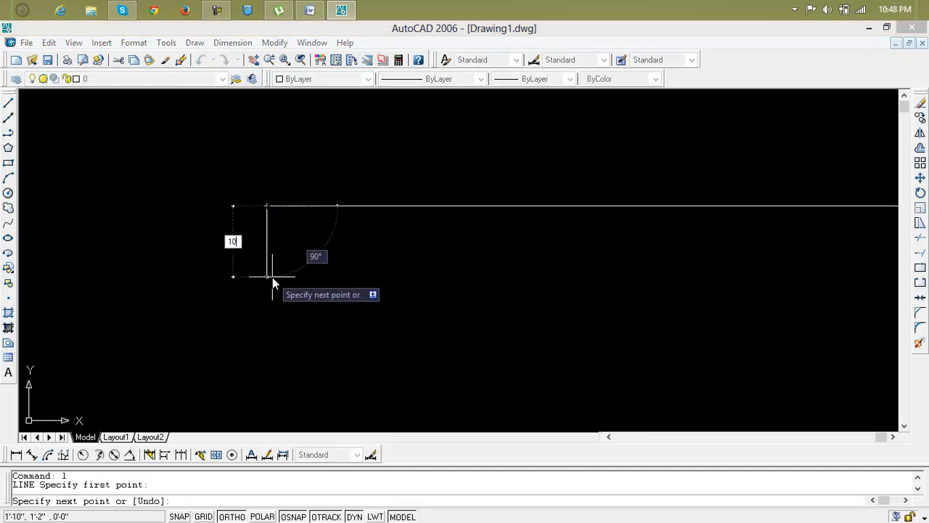
{"action": "key", "text": "Return"}
{"action": "key", "text": "Escape"}
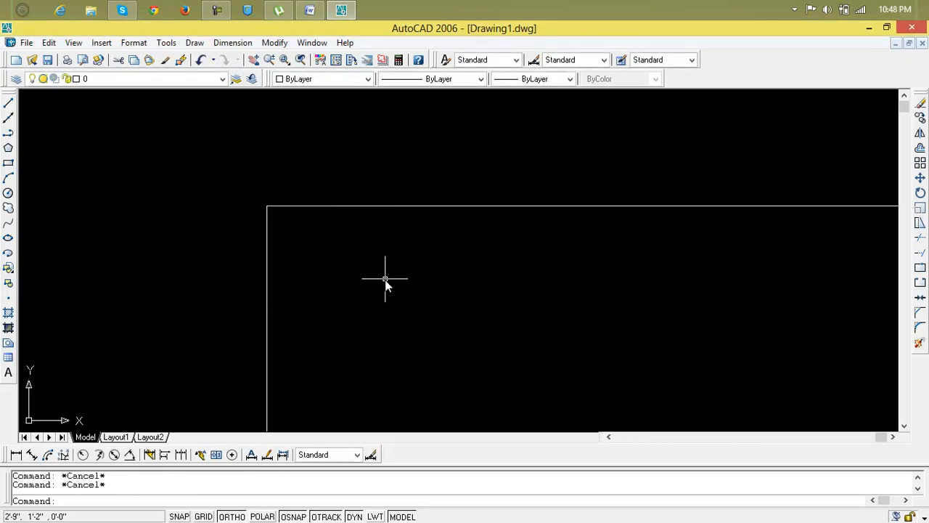
{"action": "type", "text": "x"}
{"action": "key", "text": "Return"}
{"action": "key", "text": "Escape"}
{"action": "key", "text": "Escape"}
{"action": "key", "text": "Escape"}
Turn off display of the UCS icon at the UCS origin point in the UCS settings
{"action": "type", "text": "z"}
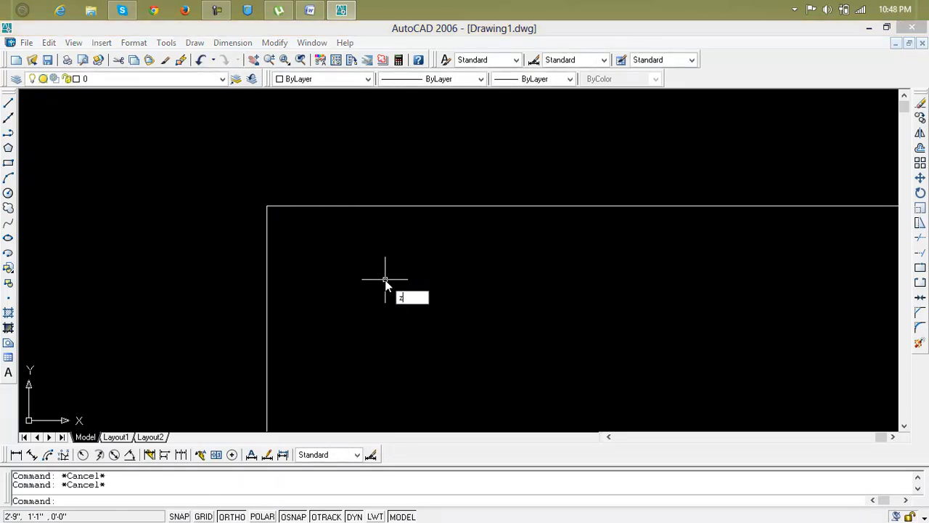
{"action": "key", "text": "Return"}
{"action": "type", "text": "a"}
{"action": "key", "text": "Return"}
{"action": "scroll", "coordinate": [386, 276], "scroll_direction": "down", "scroll_amount": 2}
{"action": "scroll", "coordinate": [408, 263], "scroll_direction": "down", "scroll_amount": 4}
{"action": "middle_click_drag", "start_coordinate": [408, 264], "coordinate": [378, 285]}
{"action": "scroll", "coordinate": [380, 284], "scroll_direction": "up", "scroll_amount": 3}
{"action": "type", "text": "uc"}
{"action": "key", "text": "Return"}
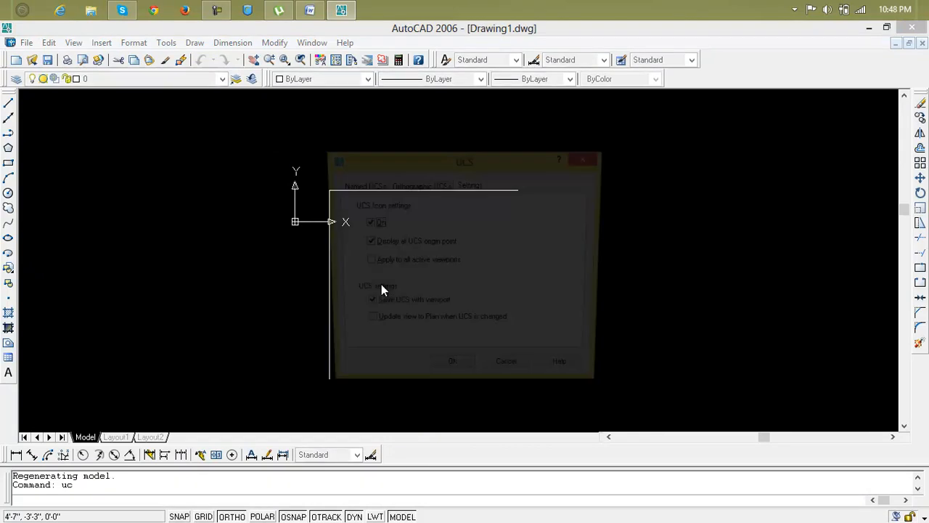
{"action": "left_click", "coordinate": [364, 242]}
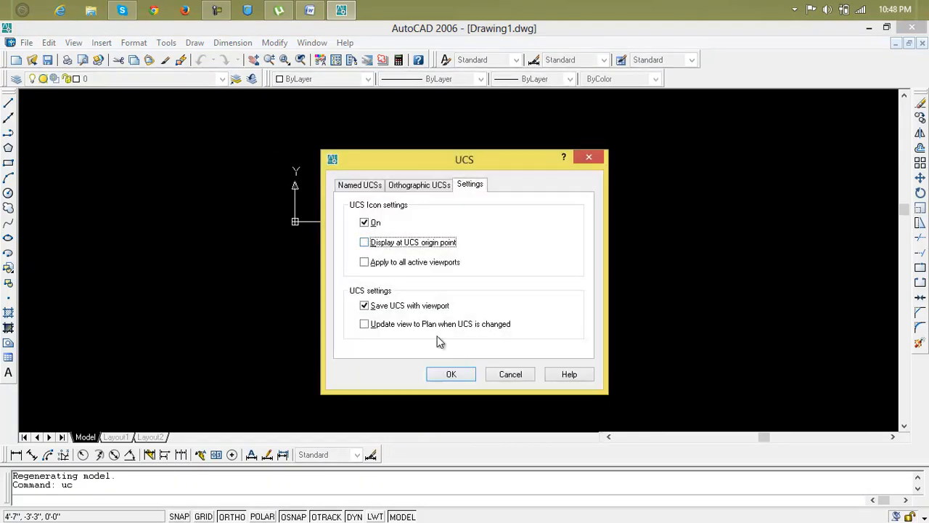
{"action": "left_click", "coordinate": [463, 374]}
{"action": "key", "text": "Escape"}
{"action": "key", "text": "Escape"}
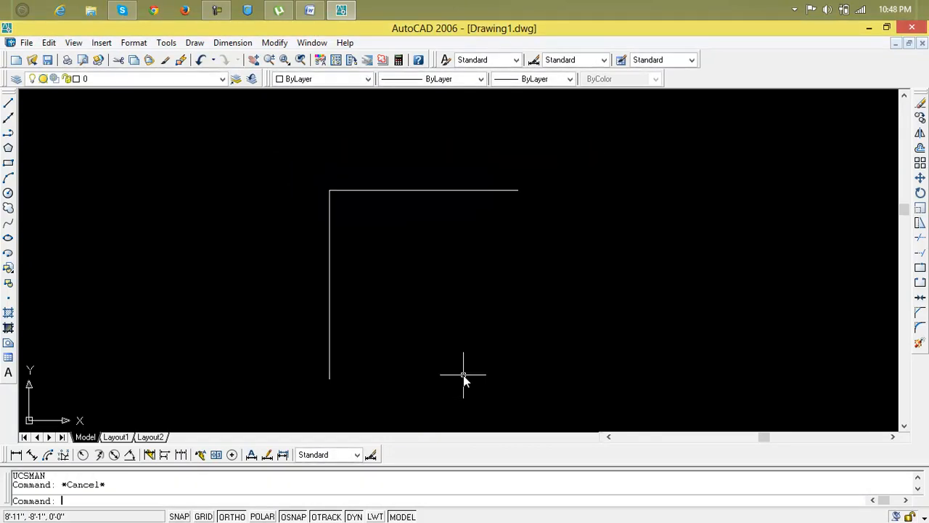
Try to fillet the corner between the horizontal and vertical lines using radius 0 and No trim mode
{"action": "middle_click_drag", "start_coordinate": [394, 228], "coordinate": [459, 246]}
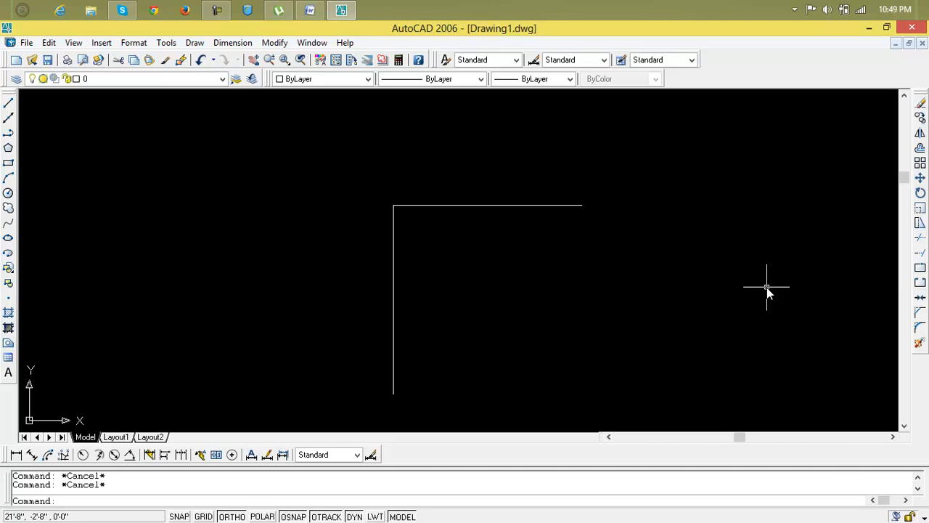
{"action": "type", "text": "f"}
{"action": "key", "text": "Return"}
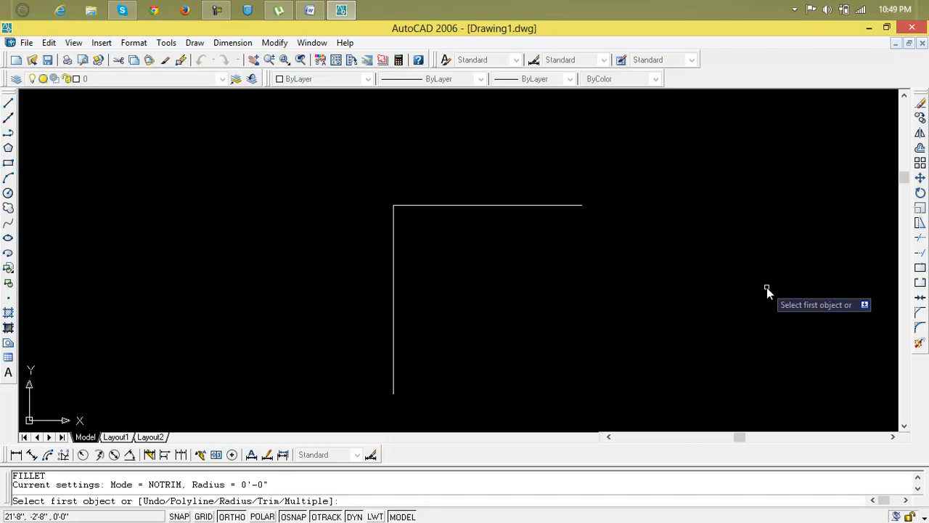
{"action": "left_click", "coordinate": [528, 205]}
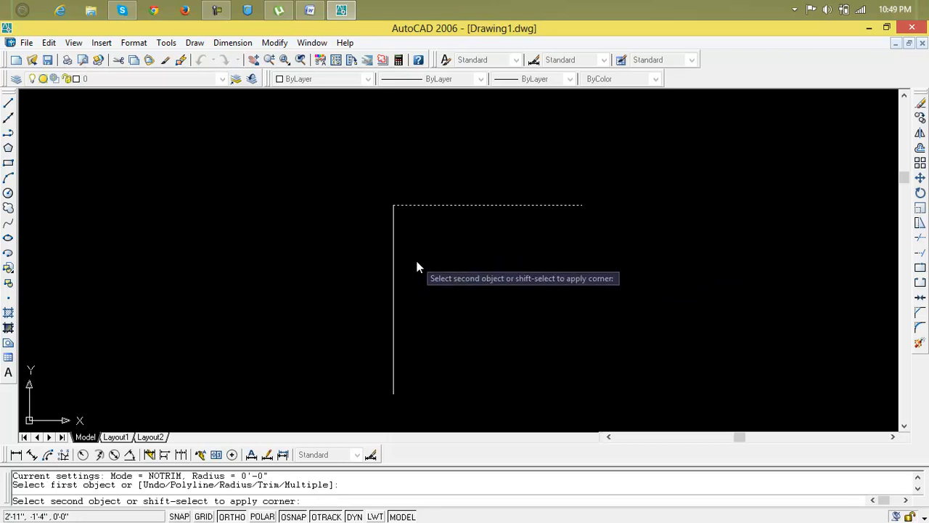
{"action": "left_click", "coordinate": [394, 271]}
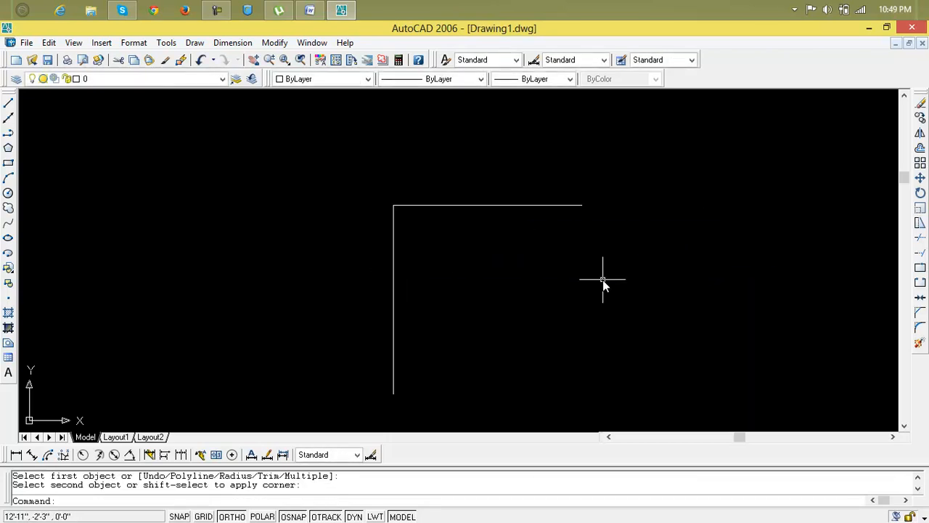
Draw a separate vertical line inside the open corner and a separate horizontal line above and right of it
{"action": "type", "text": "l"}
{"action": "key", "text": "Return"}
{"action": "left_click", "coordinate": [564, 270]}
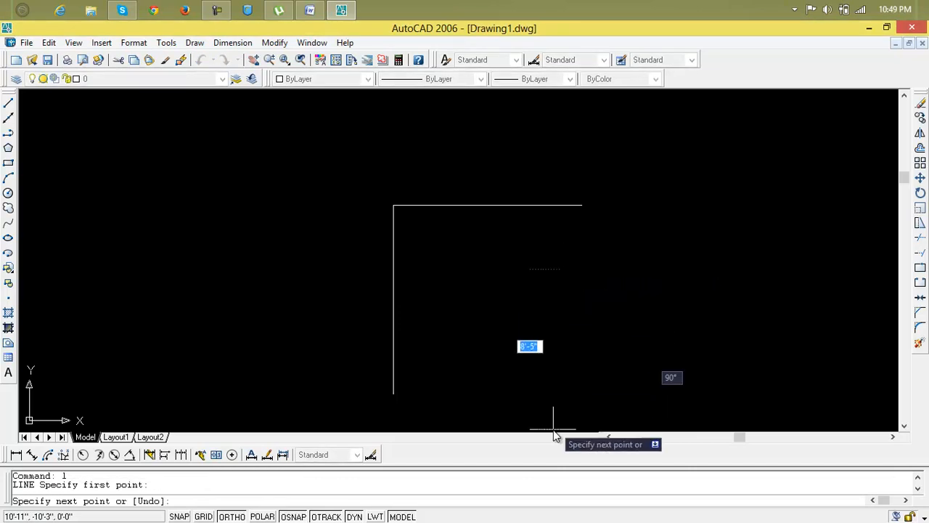
{"action": "left_click", "coordinate": [554, 403]}
{"action": "key", "text": "Return"}
{"action": "key", "text": "Return"}
{"action": "left_click", "coordinate": [592, 240]}
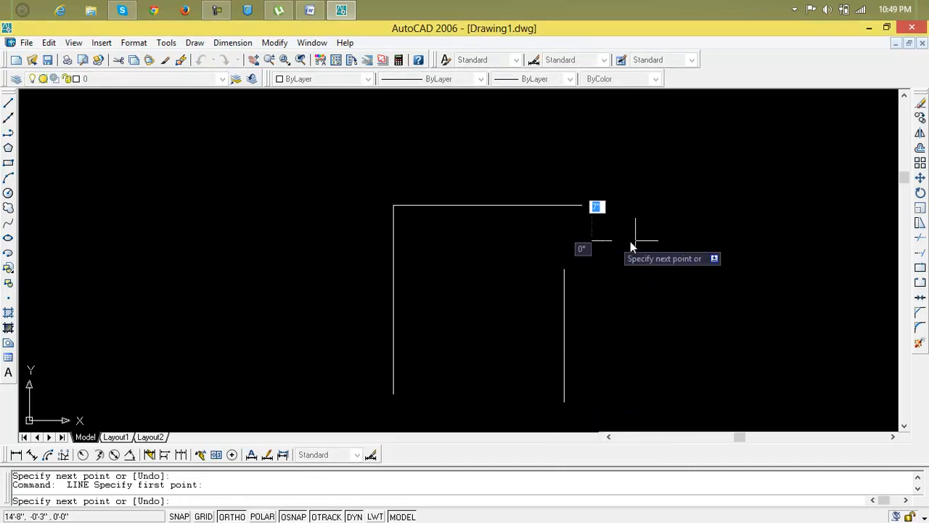
{"action": "left_click", "coordinate": [798, 239]}
{"action": "key", "text": "Return"}
Try to fillet the separate horizontal and vertical lines using radius 0 and No trim mode
{"action": "type", "text": "```f"}
{"action": "key", "text": "Return"}
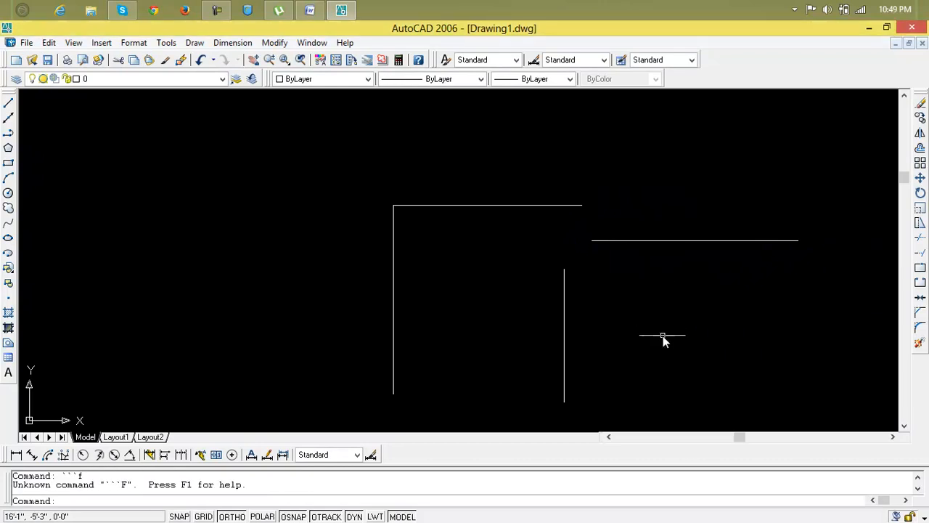
{"action": "key", "text": "Escape"}
{"action": "key", "text": "Escape"}
{"action": "type", "text": "f"}
{"action": "key", "text": "Return"}
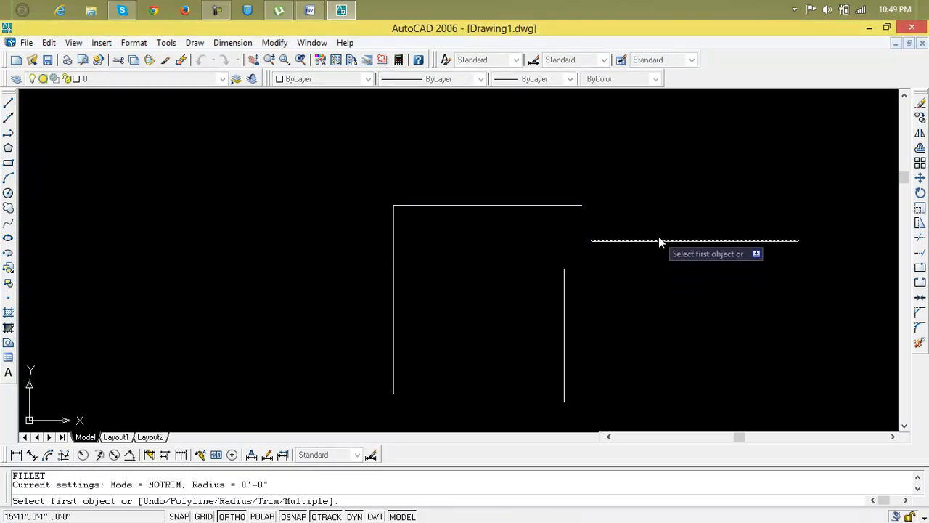
{"action": "left_click", "coordinate": [658, 243]}
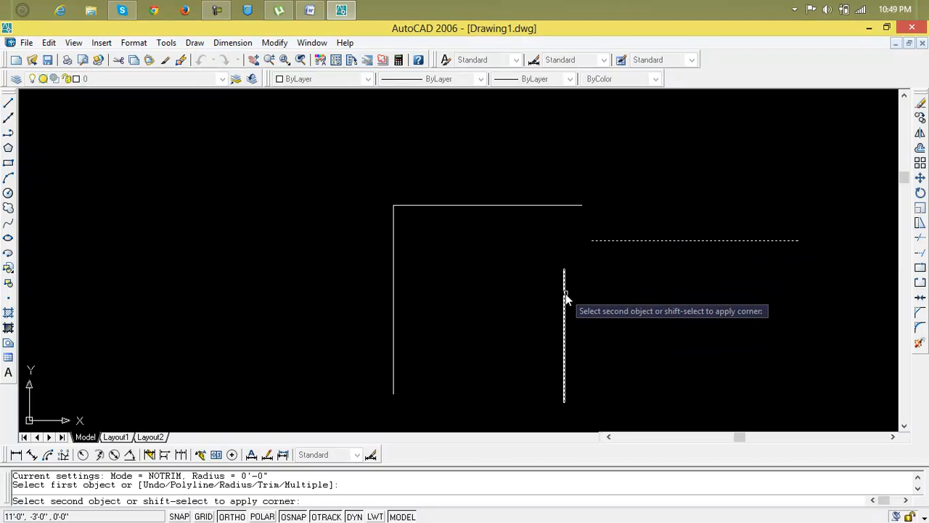
{"action": "left_click", "coordinate": [565, 294]}
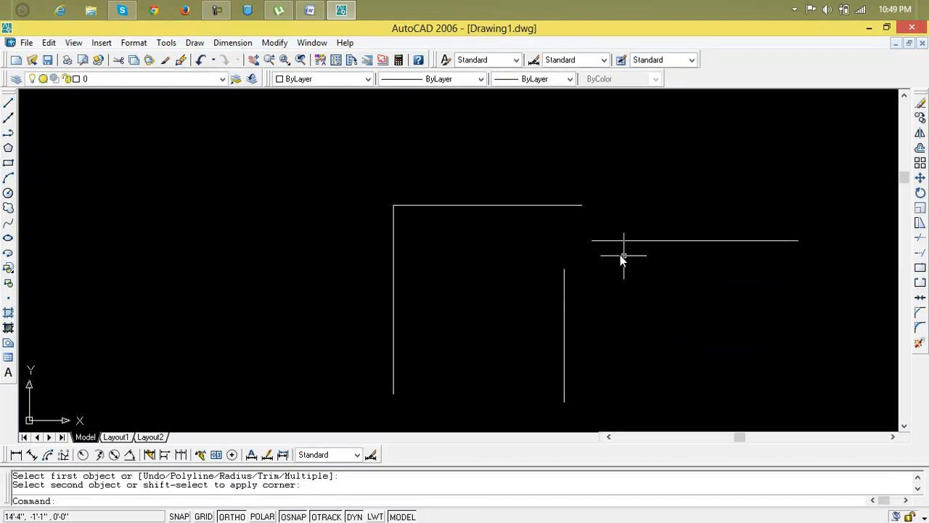
Delete the separate horizontal and vertical lines, keeping only the two 10' lines that meet at a corner
{"action": "left_click", "coordinate": [651, 241]}
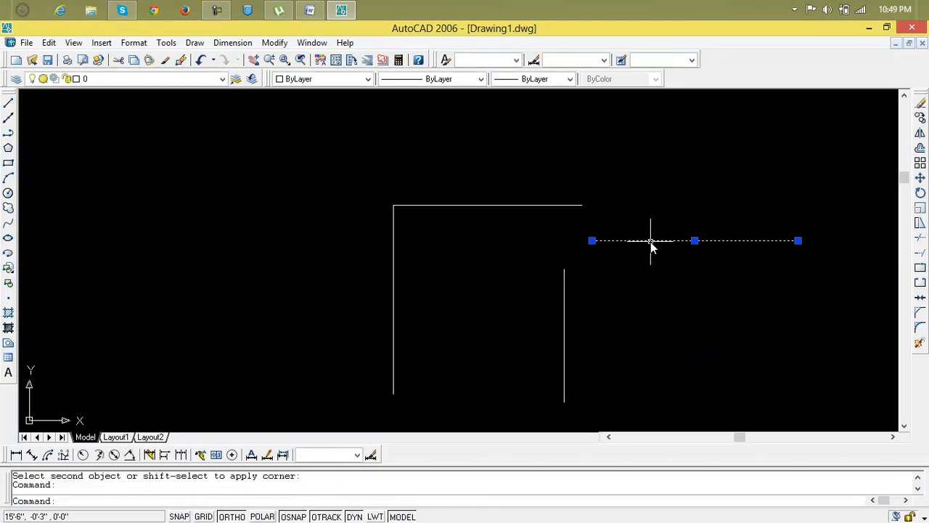
{"action": "key", "text": "Delete"}
{"action": "left_click", "coordinate": [564, 316]}
{"action": "key", "text": "Delete"}
{"action": "key", "text": "Escape"}
{"action": "key", "text": "Escape"}
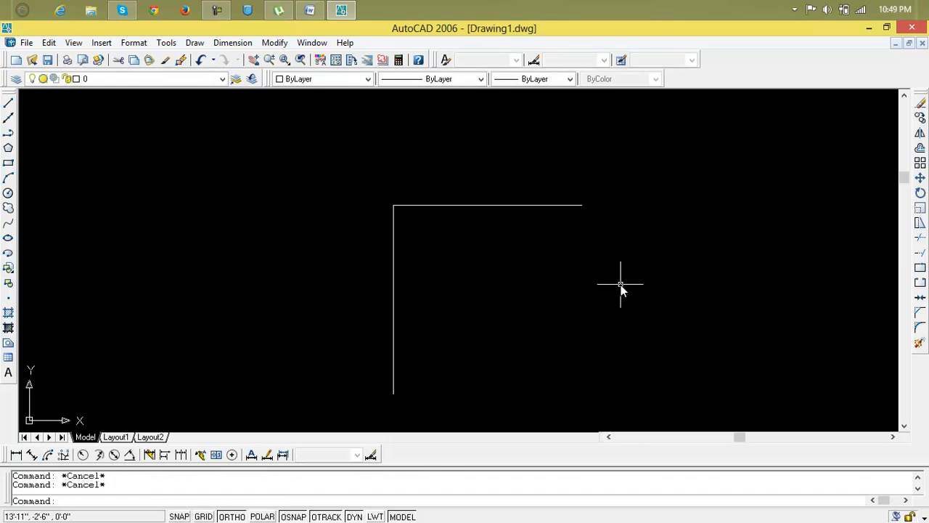
Fillet the corner between the two 10' lines with a 5' radius in No trim mode
{"action": "type", "text": "f"}
{"action": "key", "text": "Return"}
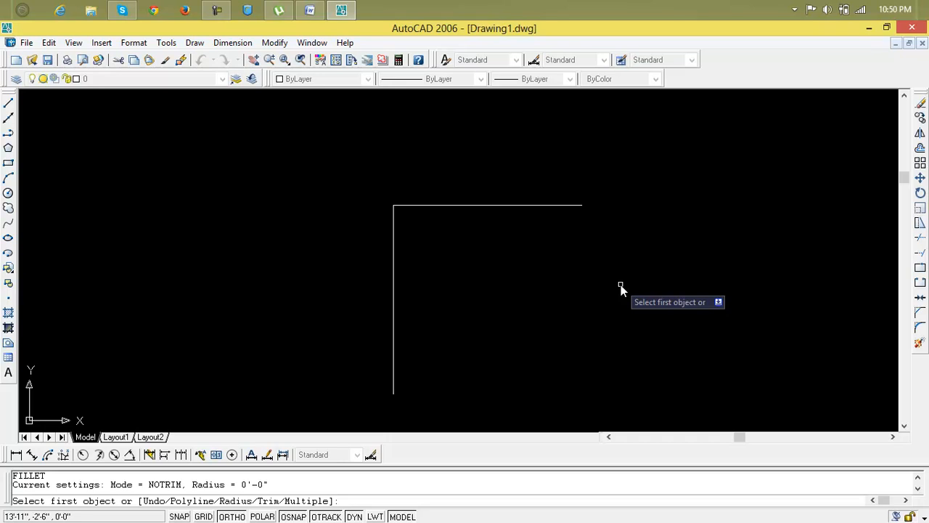
{"action": "type", "text": "r"}
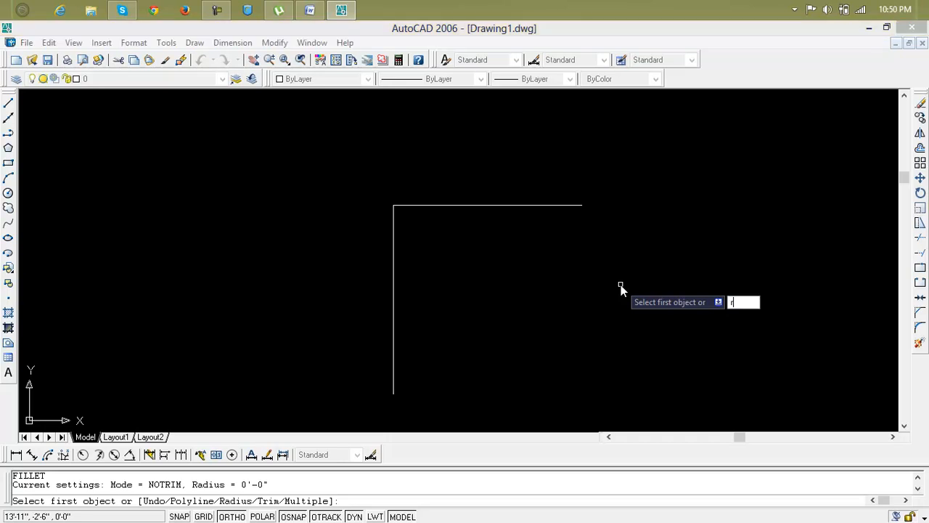
{"action": "key", "text": "Return"}
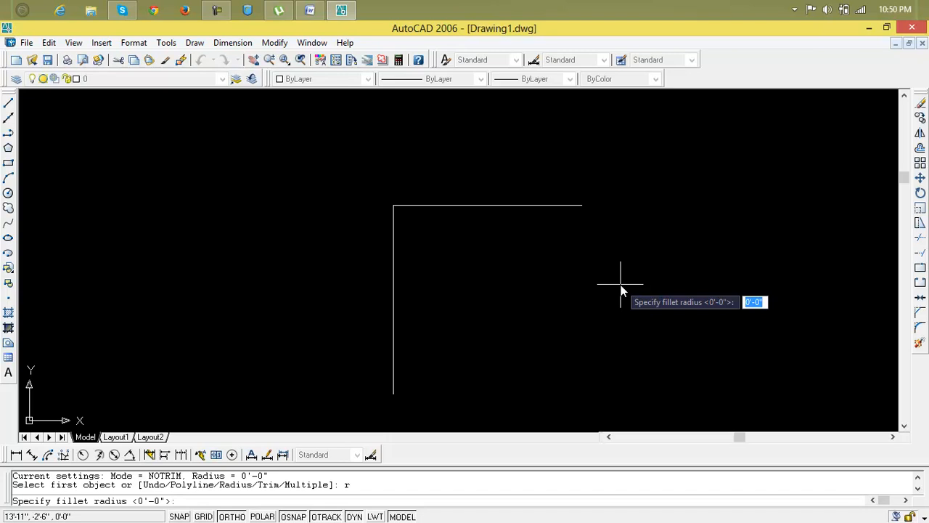
{"action": "type", "text": "5'"}
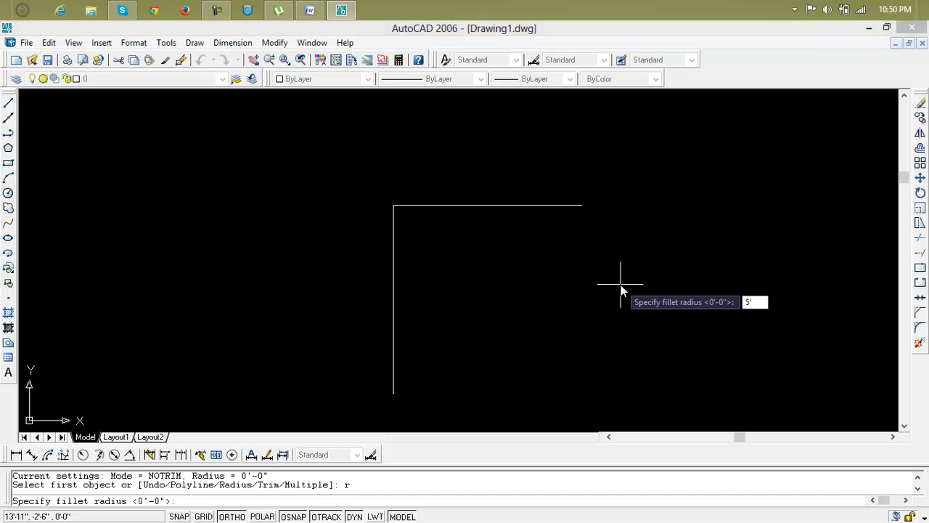
{"action": "key", "text": "Return"}
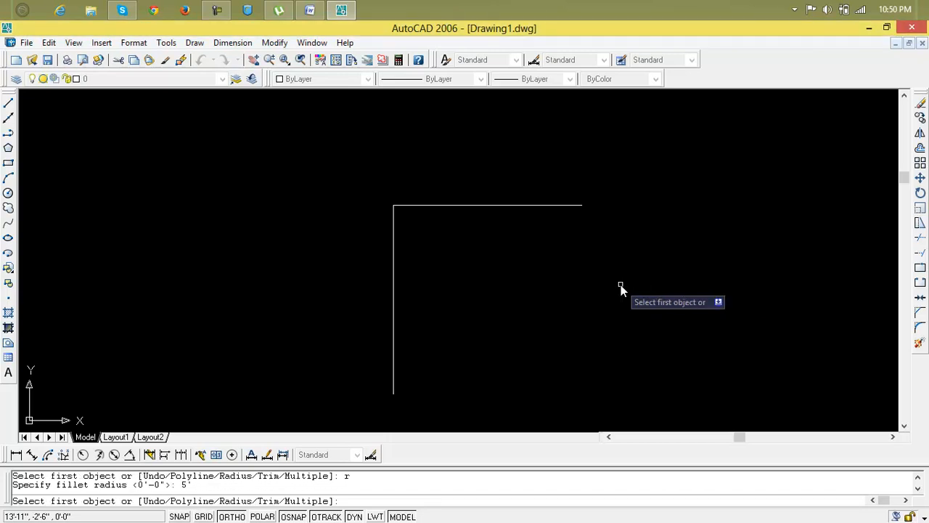
{"action": "left_click", "coordinate": [488, 205]}
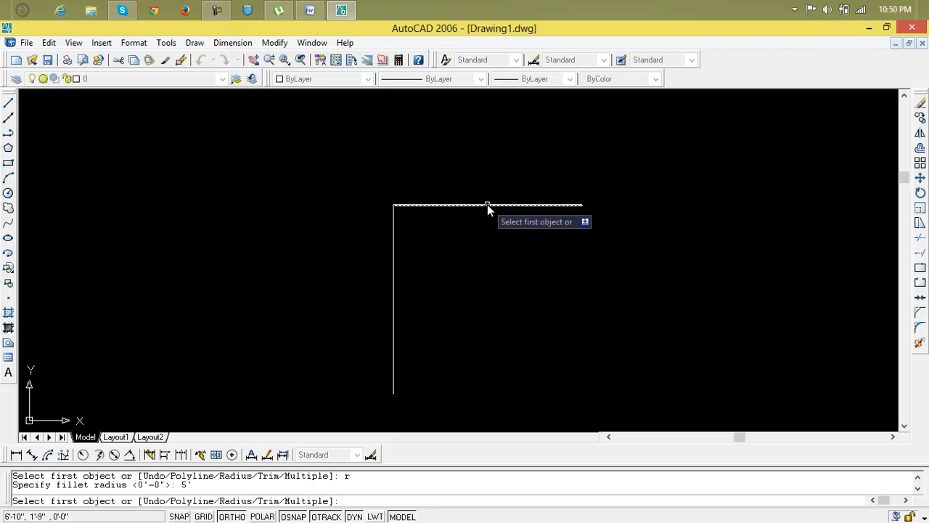
{"action": "left_click", "coordinate": [393, 272]}
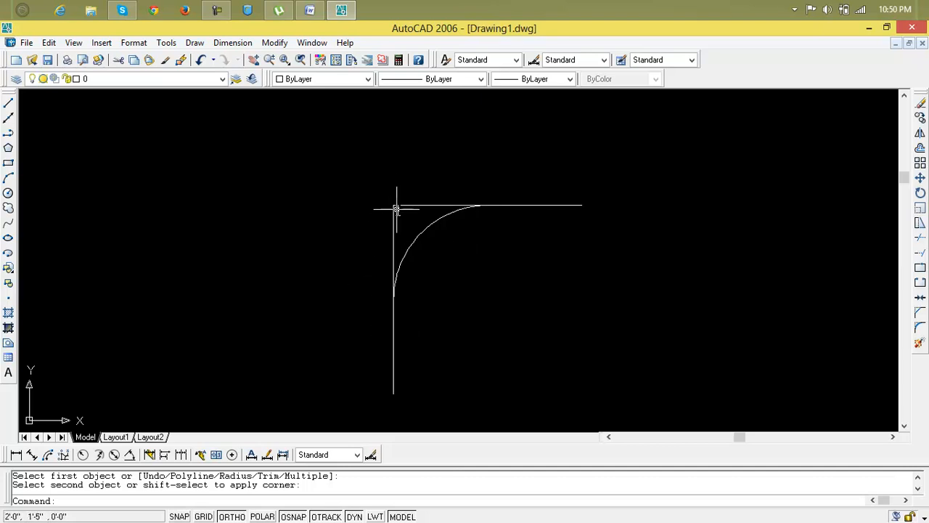
{"action": "key", "text": "Escape"}
{"action": "key", "text": "Escape"}
Switch the Fillet command's trim mode to Trim
{"action": "type", "text": "f"}
{"action": "key", "text": "Return"}
{"action": "type", "text": "t"}
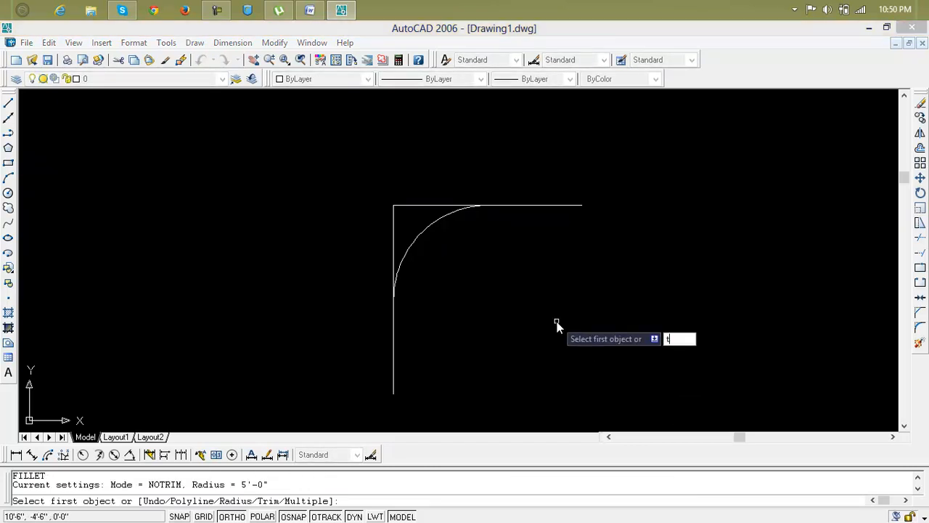
{"action": "key", "text": "Return"}
{"action": "type", "text": "t"}
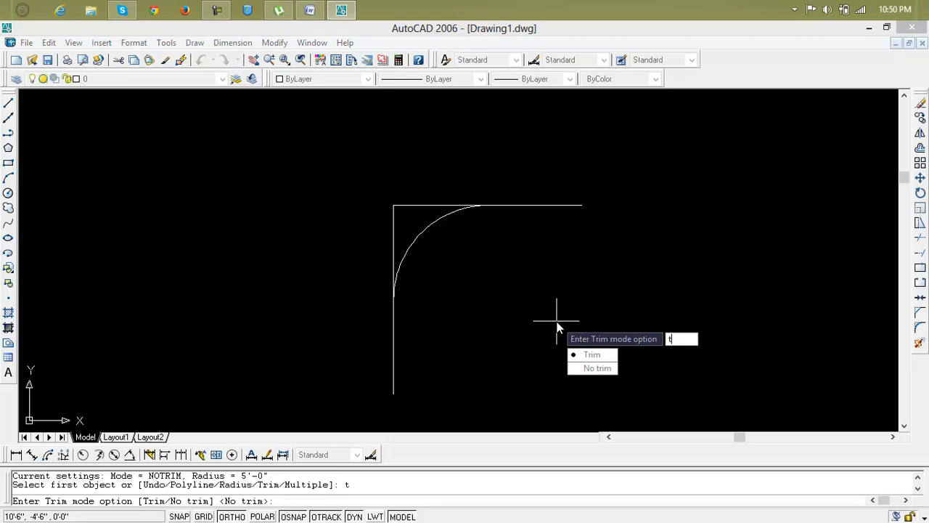
{"action": "key", "text": "Return"}
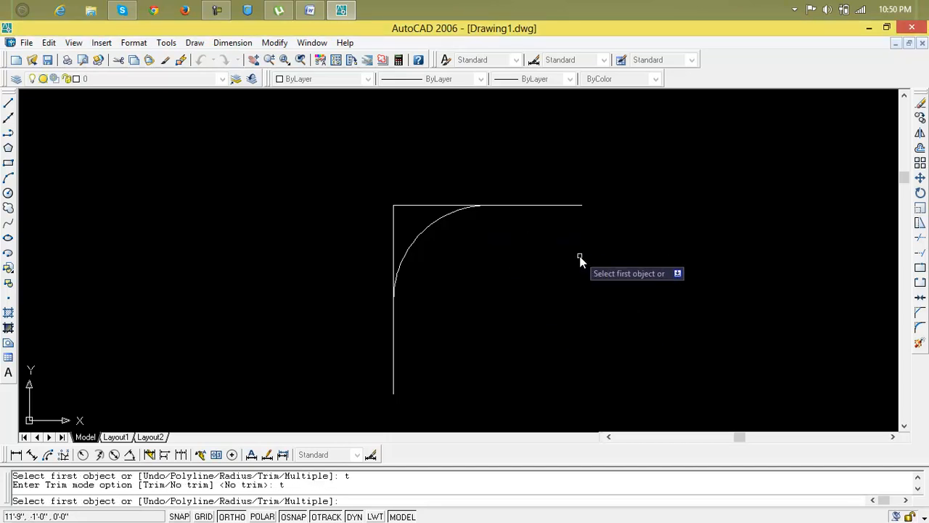
{"action": "key", "text": "Escape"}
{"action": "type", "text": "l"}
{"action": "key", "text": "Return"}
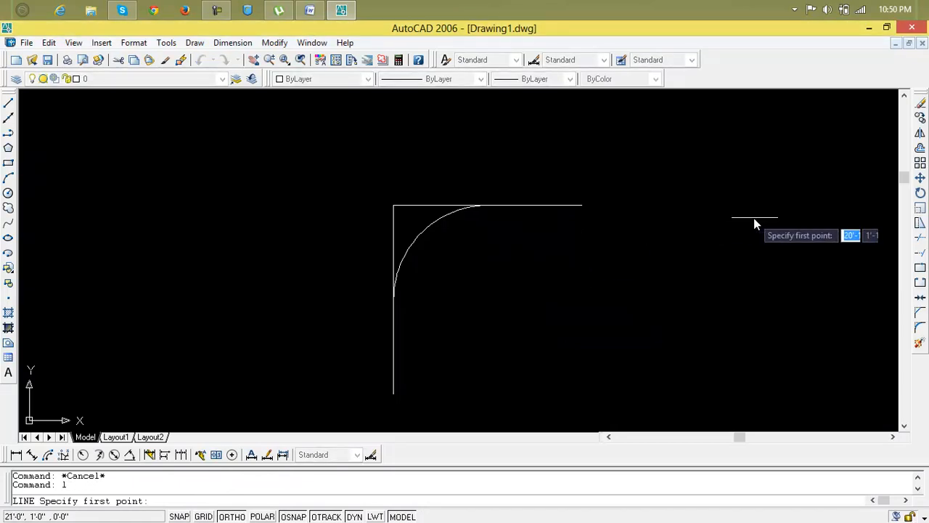
{"action": "left_click", "coordinate": [755, 218]}
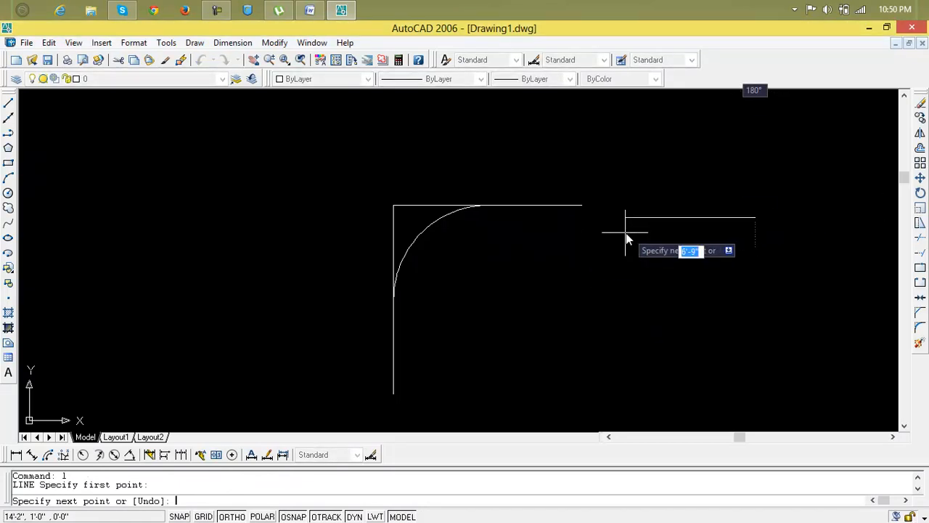
{"action": "key", "text": "Escape"}
{"action": "key", "text": "Escape"}
Draw a second corner left of the filleted one, with a 10' horizontal line running left and a 10' vertical line running down
{"action": "type", "text": "l"}
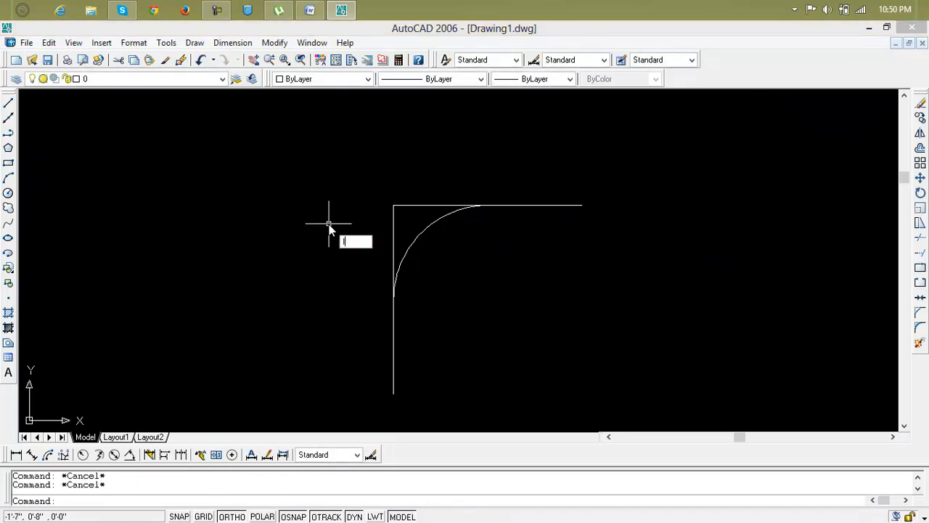
{"action": "key", "text": "Return"}
{"action": "left_click", "coordinate": [328, 222]}
{"action": "type", "text": "10'"}
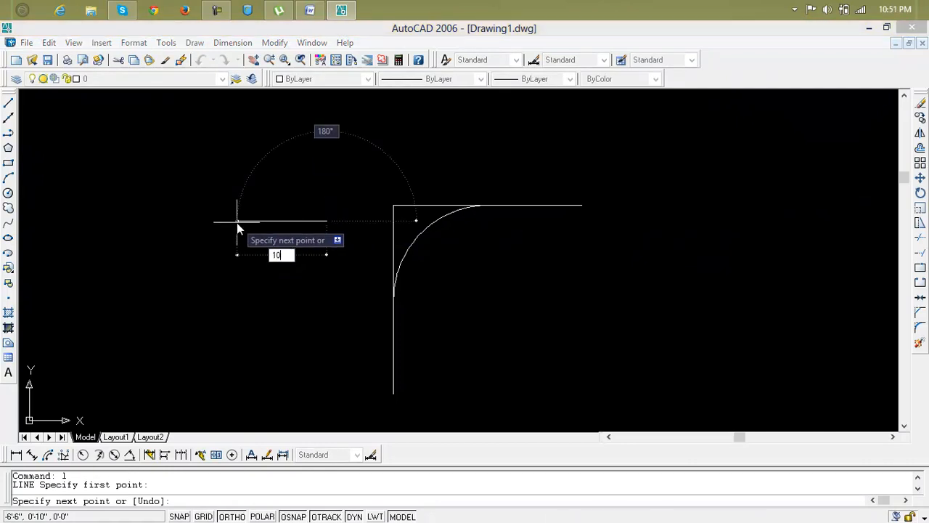
{"action": "key", "text": "Return"}
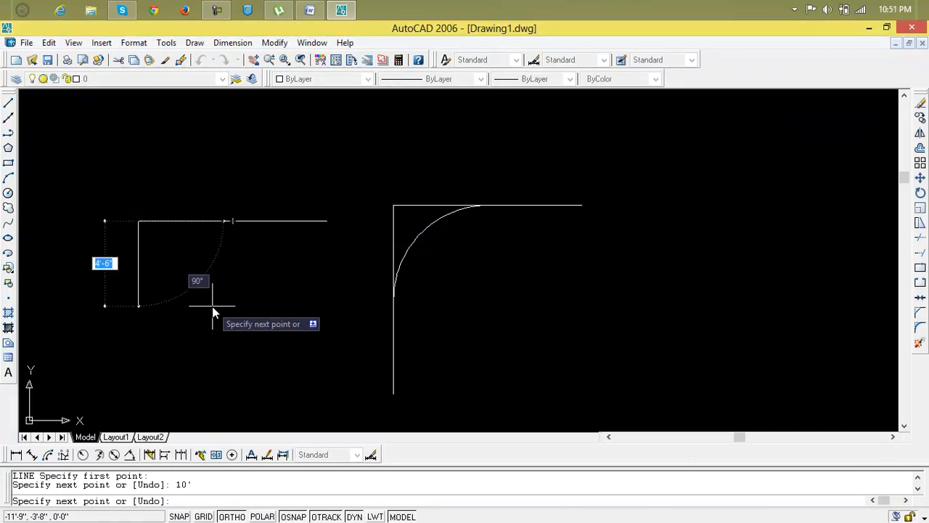
{"action": "type", "text": "10'"}
{"action": "key", "text": "Return"}
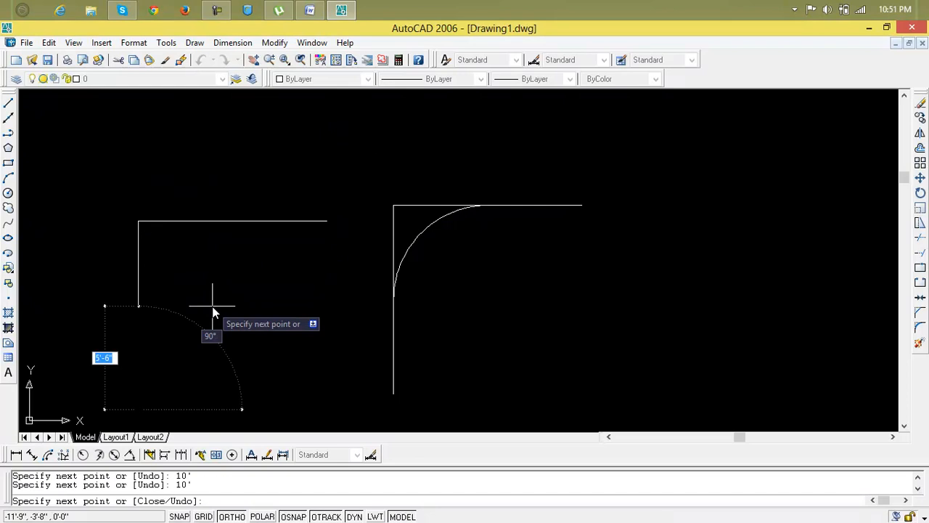
{"action": "key", "text": "Escape"}
Fillet the corner between the two new 10' lines with a 5' radius in Trim mode
{"action": "middle_click_drag", "start_coordinate": [212, 312], "coordinate": [378, 262]}
{"action": "type", "text": "F"}
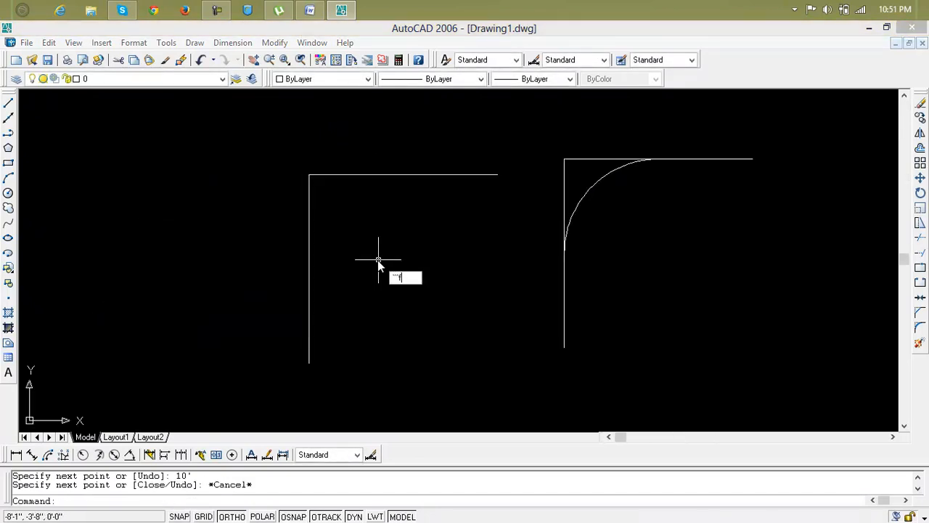
{"action": "key", "text": "Return"}
{"action": "key", "text": "Escape"}
{"action": "type", "text": "f"}
{"action": "key", "text": "Return"}
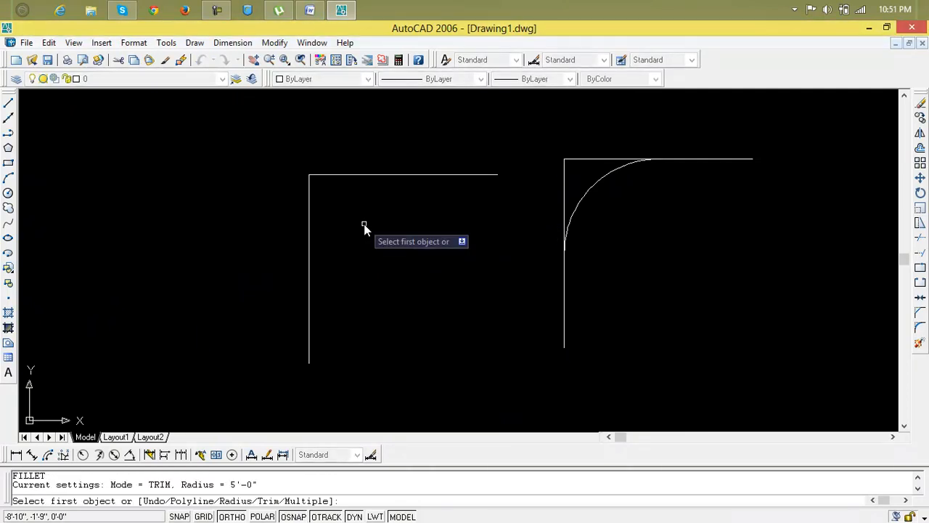
{"action": "type", "text": "r"}
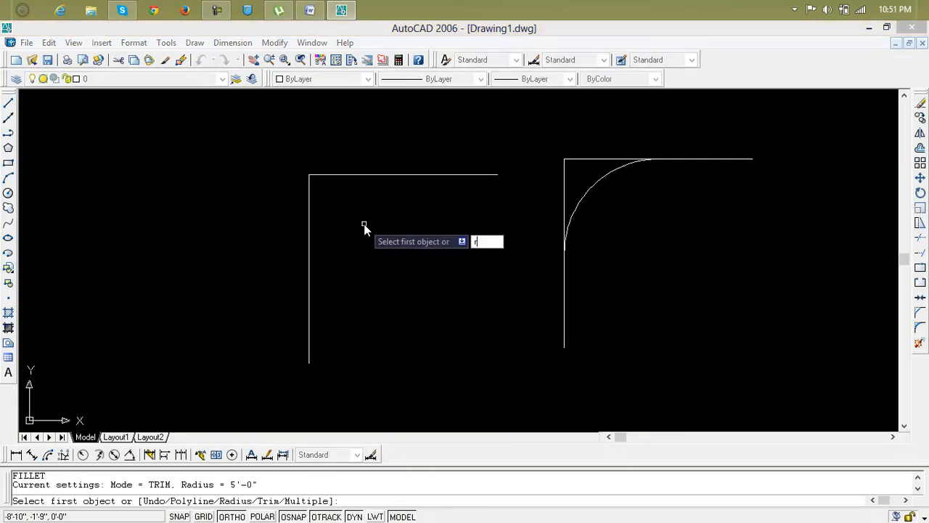
{"action": "key", "text": "Return"}
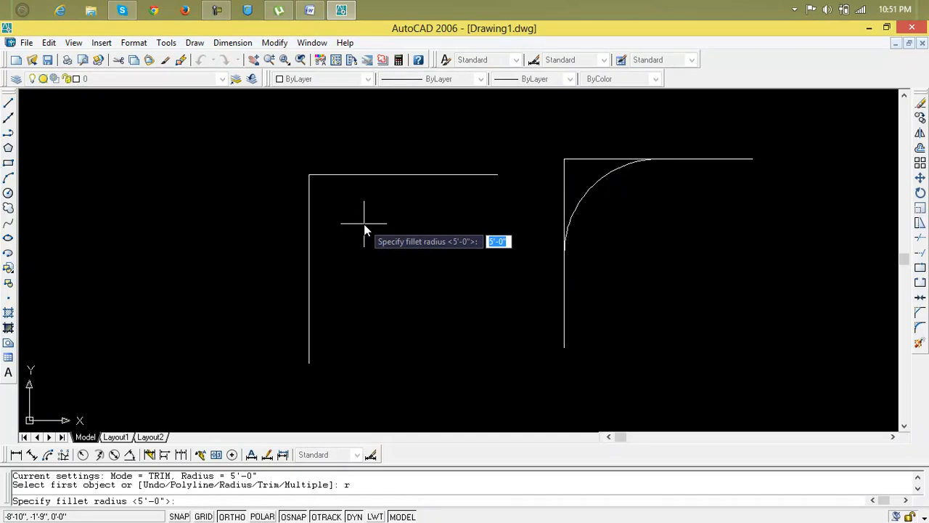
{"action": "type", "text": "5'"}
{"action": "key", "text": "Return"}
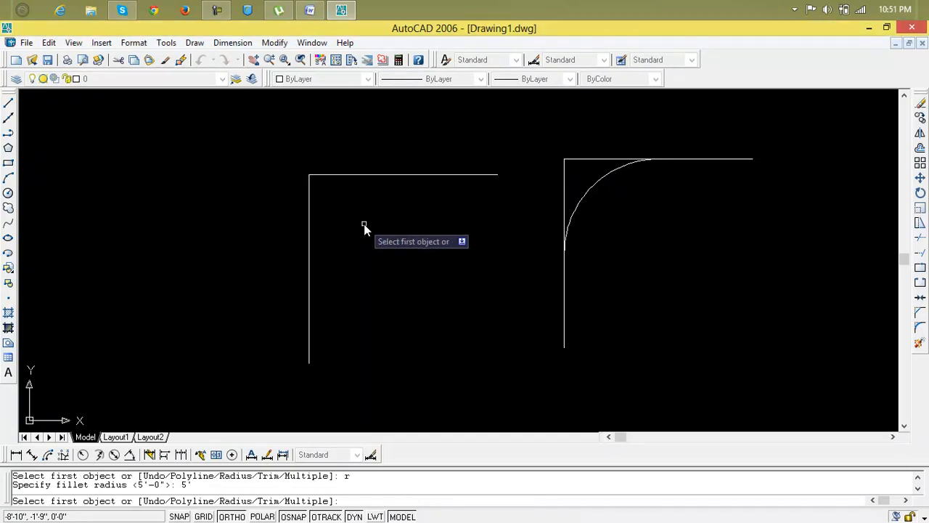
{"action": "left_click", "coordinate": [361, 174]}
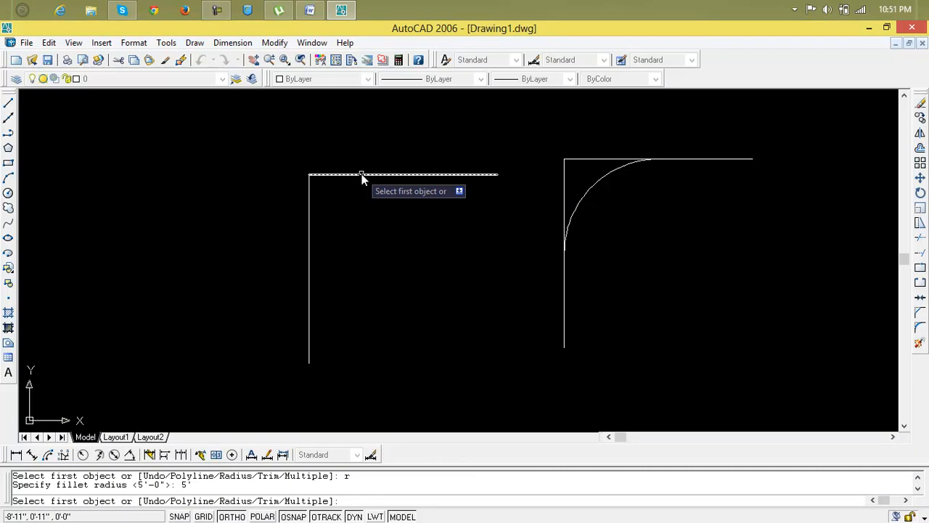
{"action": "left_click", "coordinate": [310, 225]}
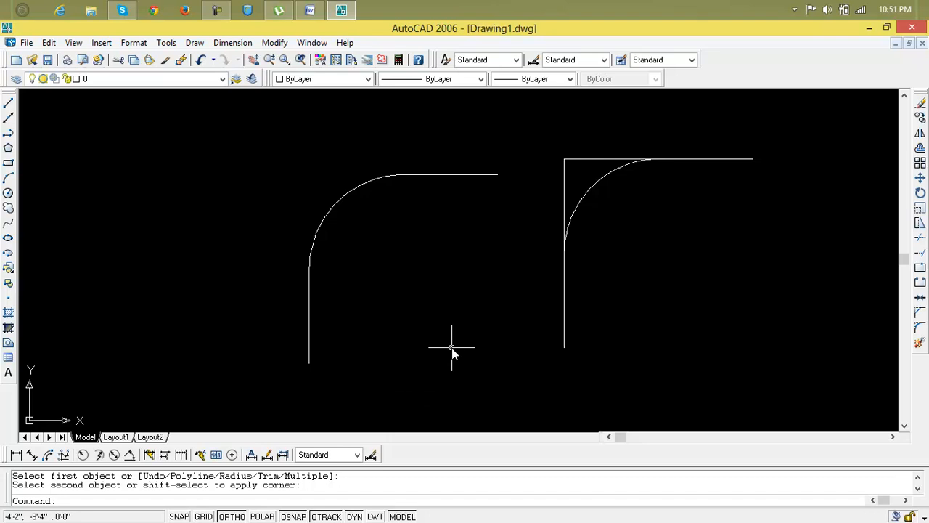
Draw a vertical line inside the trimmed fillet and a separate horizontal line up and to its right, without letting them meet
{"action": "key", "text": "Escape"}
{"action": "key", "text": "Escape"}
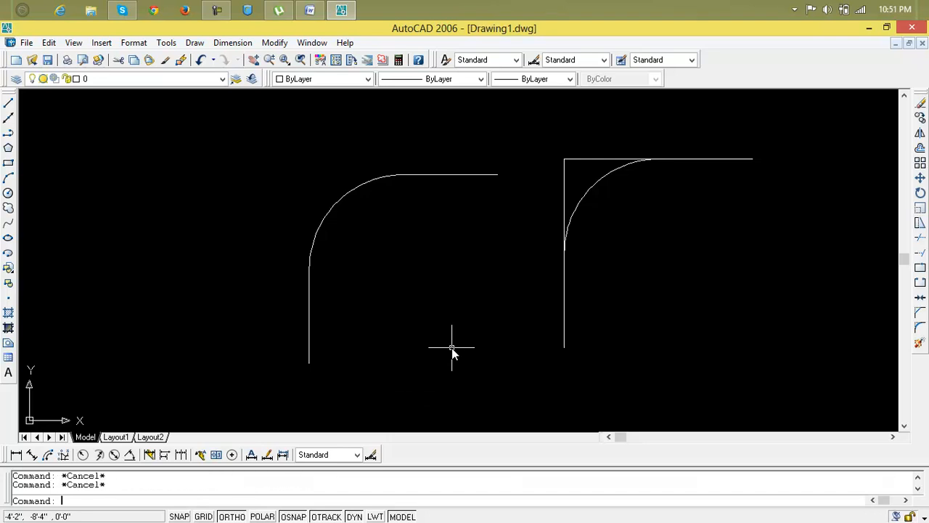
{"action": "type", "text": "l"}
{"action": "key", "text": "Return"}
{"action": "left_click", "coordinate": [382, 268]}
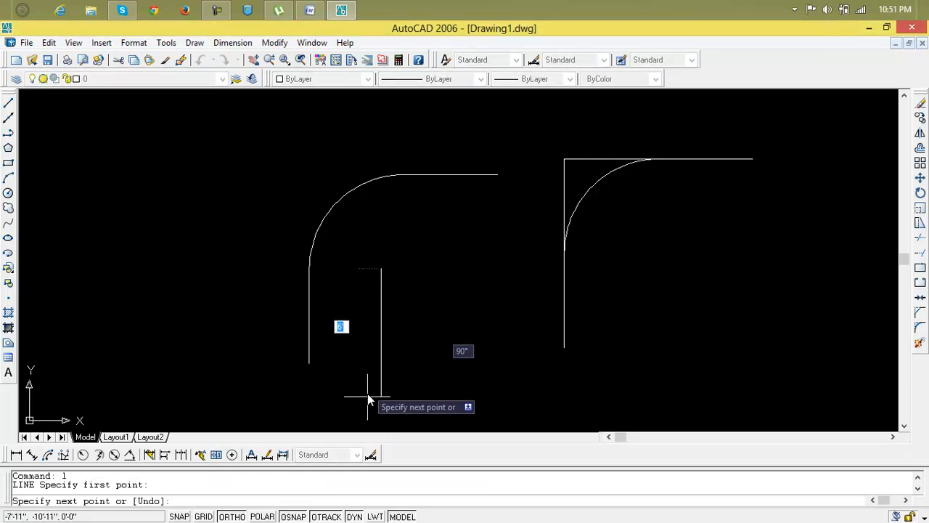
{"action": "left_click", "coordinate": [367, 408]}
{"action": "key", "text": "Return"}
{"action": "key", "text": "Return"}
{"action": "left_click", "coordinate": [404, 252]}
{"action": "left_click", "coordinate": [528, 264]}
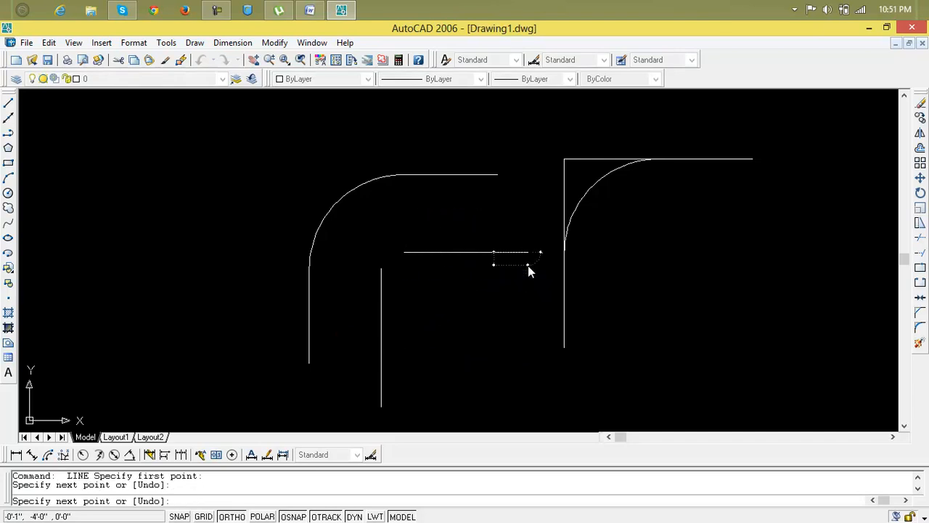
{"action": "key", "text": "Return"}
{"action": "key", "text": "Escape"}
{"action": "key", "text": "Escape"}
Fillet the separate horizontal and vertical lines with the 5' radius in Trim mode
{"action": "type", "text": "c"}
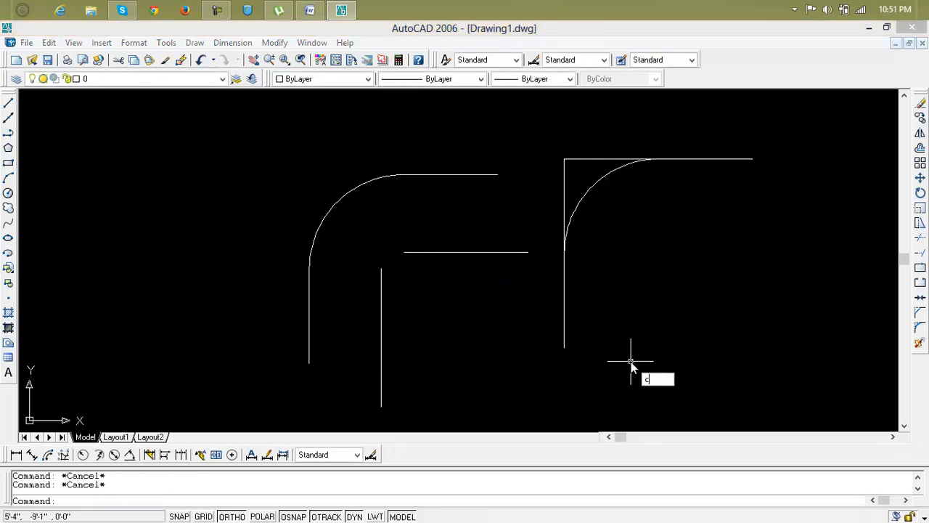
{"action": "key", "text": "Escape"}
{"action": "type", "text": "f"}
{"action": "key", "text": "Return"}
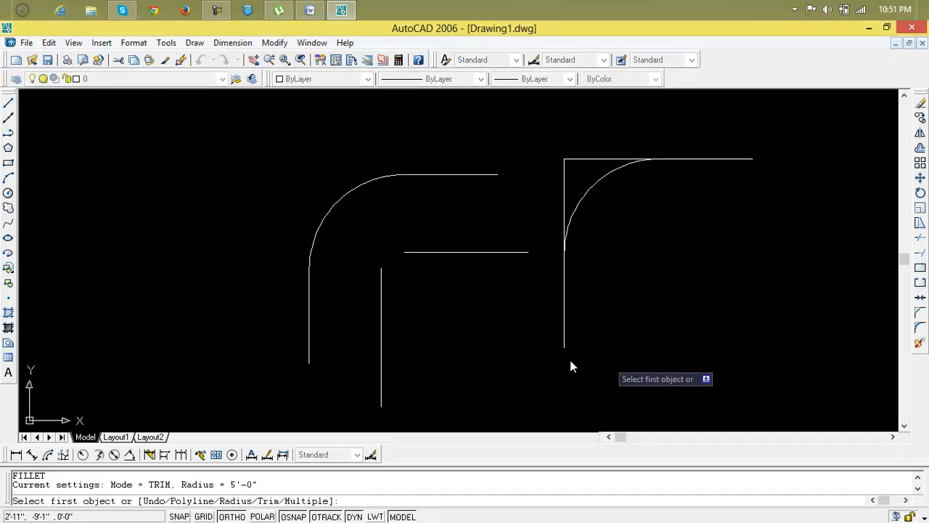
{"action": "left_click", "coordinate": [462, 253]}
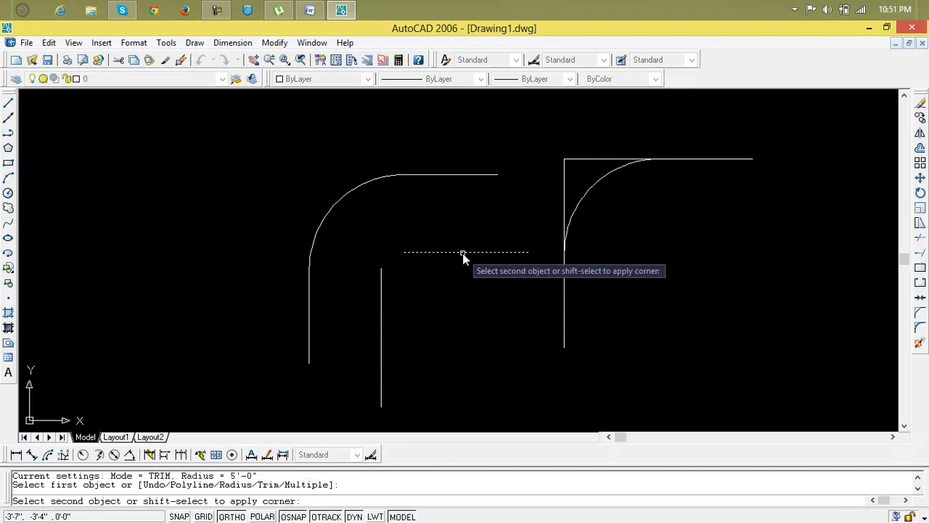
{"action": "left_click", "coordinate": [382, 308]}
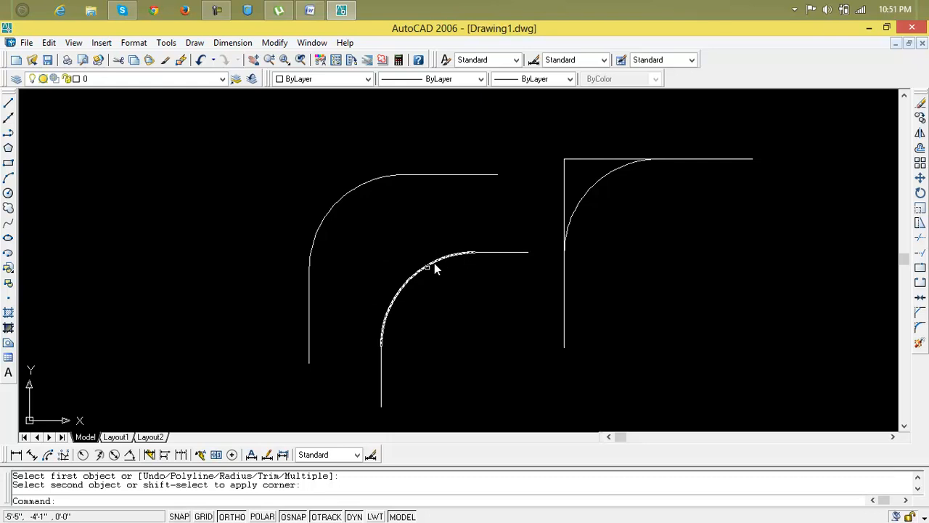
Replace the untrimmed arc on the right-hand corner with a 5' radius fillet in Trim mode
{"action": "mouse_move", "coordinate": [502, 326]}
{"action": "middle_mouse_down"}
{"action": "mouse_move", "coordinate": [286, 257]}
{"action": "mouse_move", "coordinate": [283, 290]}
{"action": "middle_mouse_up"}
{"action": "left_click", "coordinate": [388, 132]}
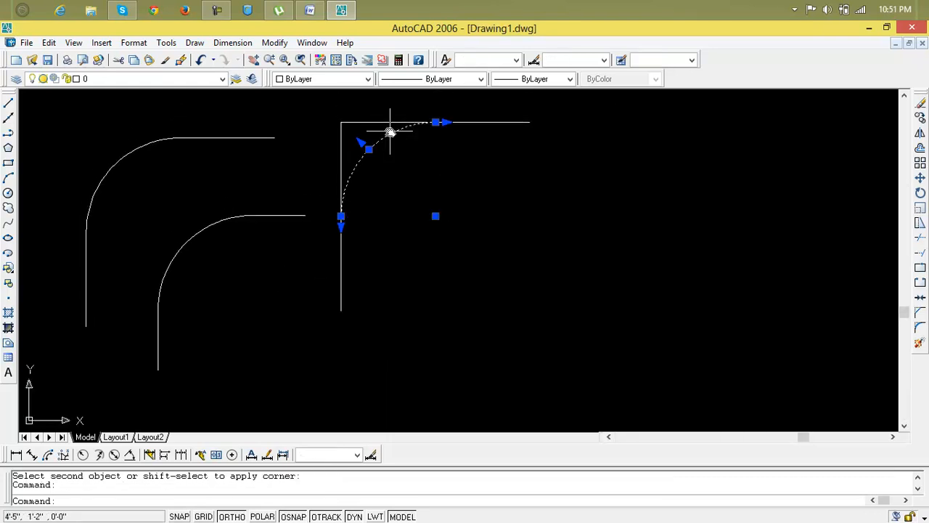
{"action": "key", "text": "Delete"}
{"action": "type", "text": "f"}
{"action": "key", "text": "Return"}
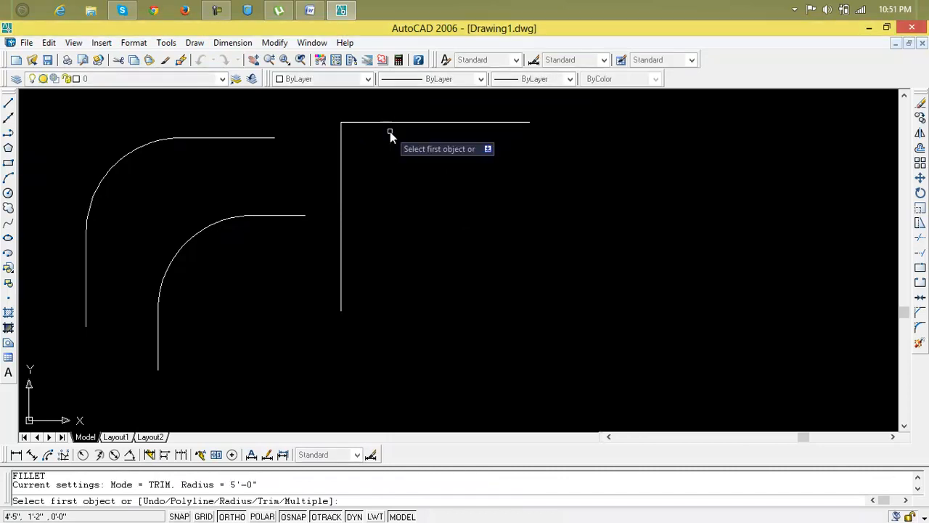
{"action": "left_click", "coordinate": [421, 122]}
{"action": "left_click", "coordinate": [341, 174]}
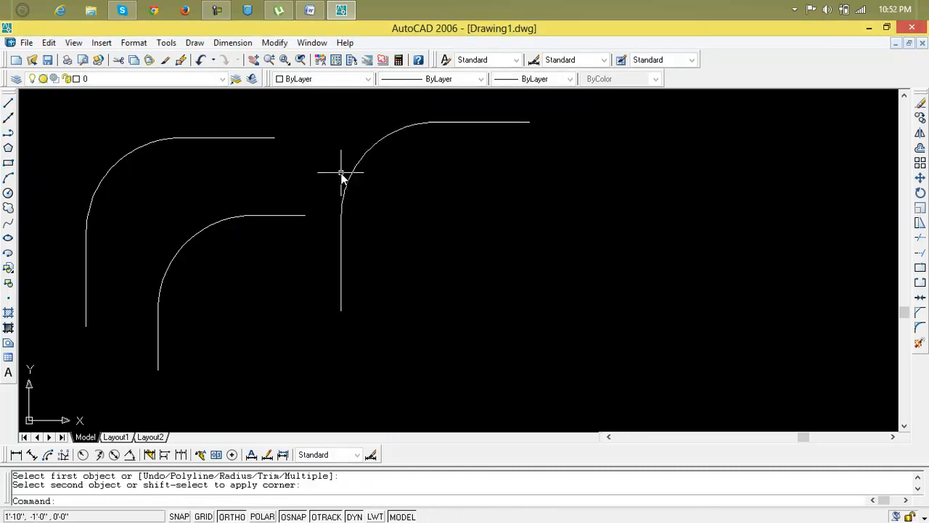
Undo the Trim mode fillets, the arc deletion and the two separate lines, back to the unfilleted left-hand corner
{"action": "scroll", "coordinate": [366, 221], "scroll_direction": "down", "scroll_amount": 5}
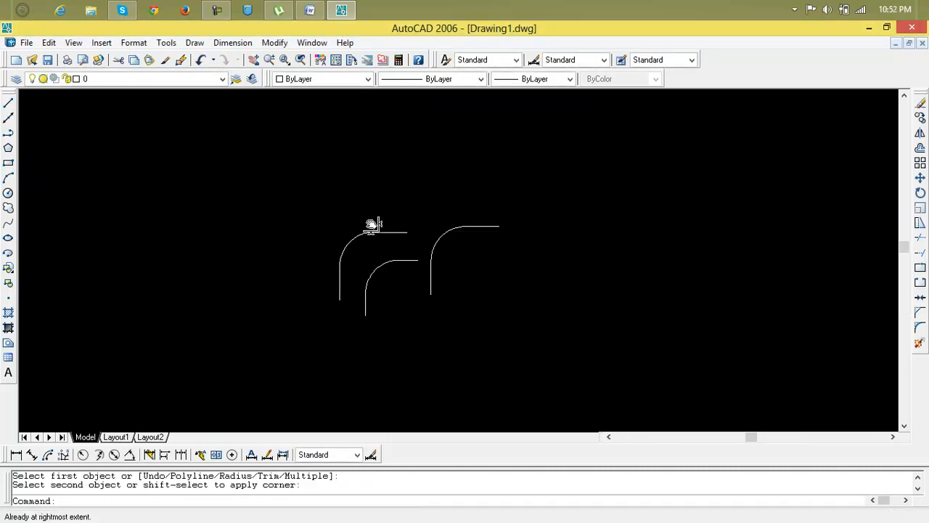
{"action": "scroll", "coordinate": [452, 249], "scroll_direction": "up", "scroll_amount": 3}
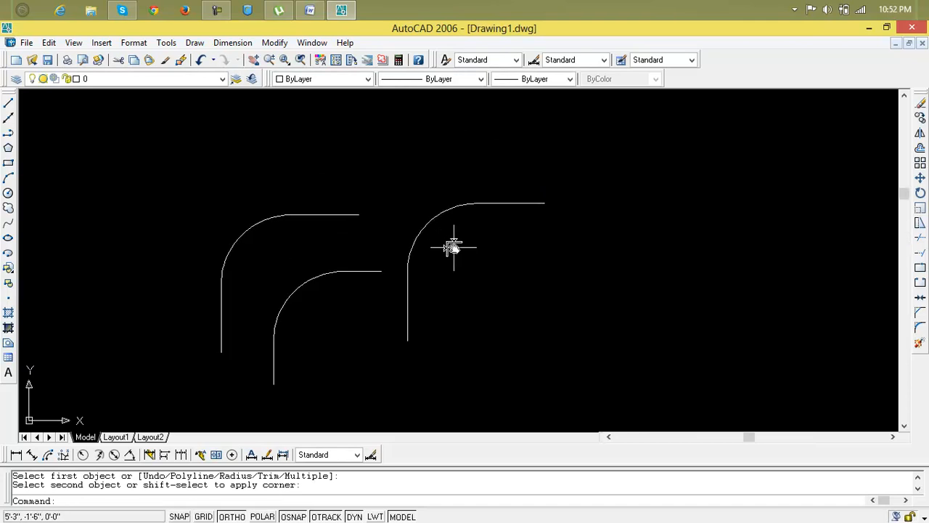
{"action": "key", "text": "ctrl+z"}
{"action": "key", "text": "ctrl+z"}
{"action": "key", "text": "ctrl+z"}
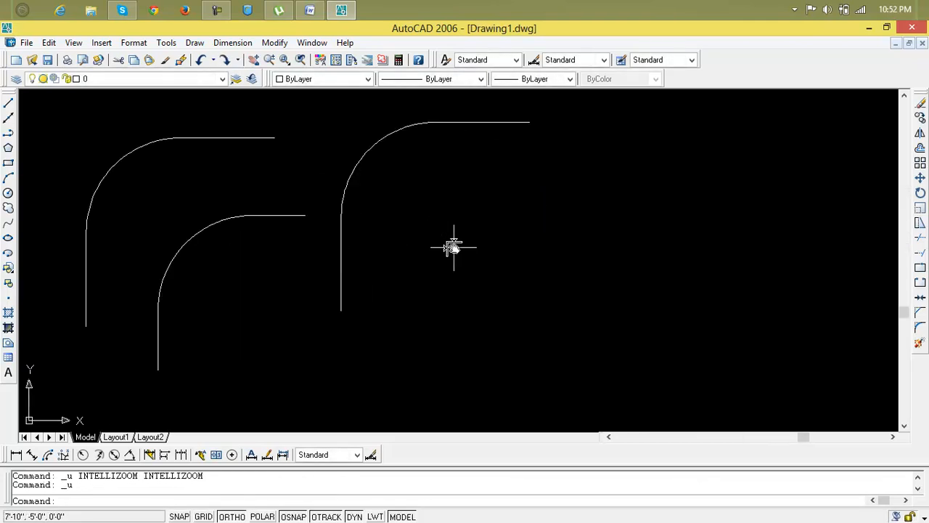
{"action": "key", "text": "ctrl+z"}
{"action": "key", "text": "ctrl+z"}
{"action": "key", "text": "ctrl+z"}
{"action": "key", "text": "ctrl+z"}
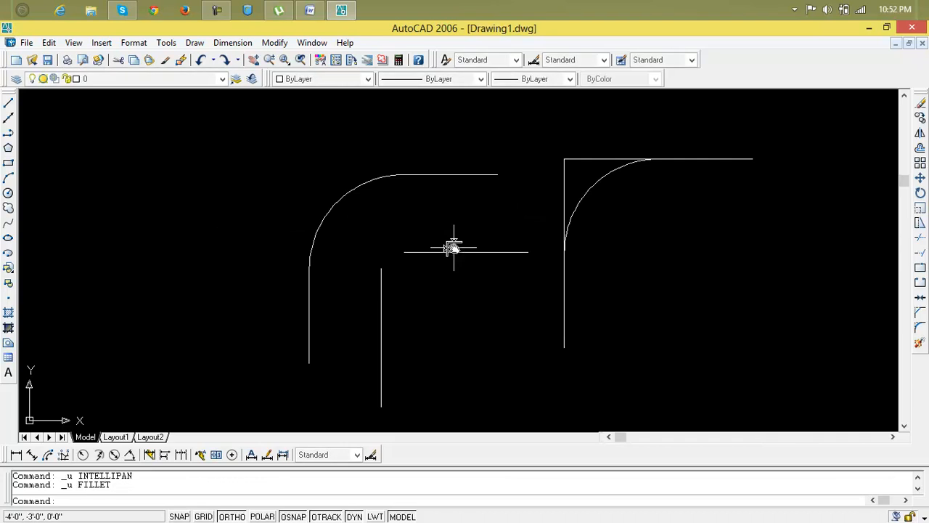
{"action": "key", "text": "ctrl+z"}
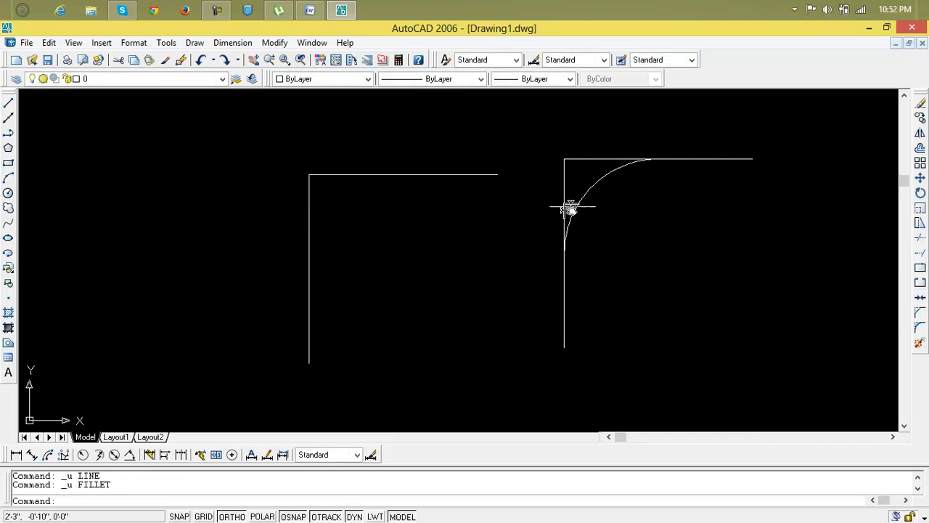
Delete the fillet arc from the right-hand corner, keeping its two 10' lines
{"action": "left_click", "coordinate": [588, 192]}
{"action": "key", "text": "Delete"}
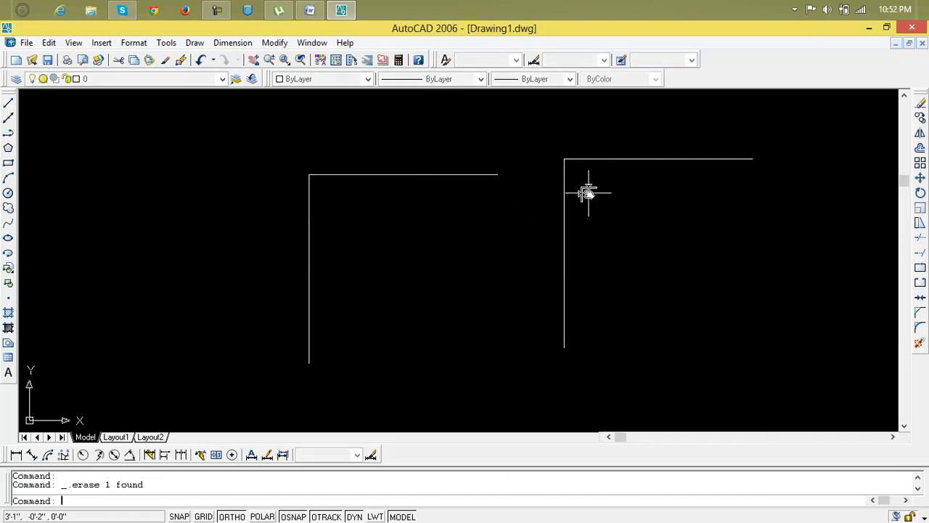
{"action": "key", "text": "Escape"}
Fillet the right-hand corner between its two 10' lines with a radius of 0'0" in Trim mode
{"action": "type", "text": "f"}
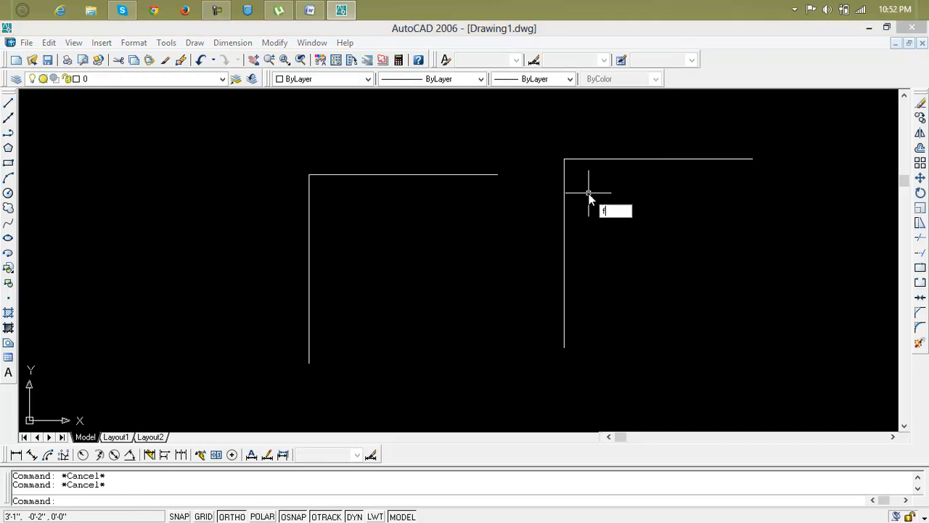
{"action": "key", "text": "Return"}
{"action": "type", "text": "r"}
{"action": "key", "text": "Return"}
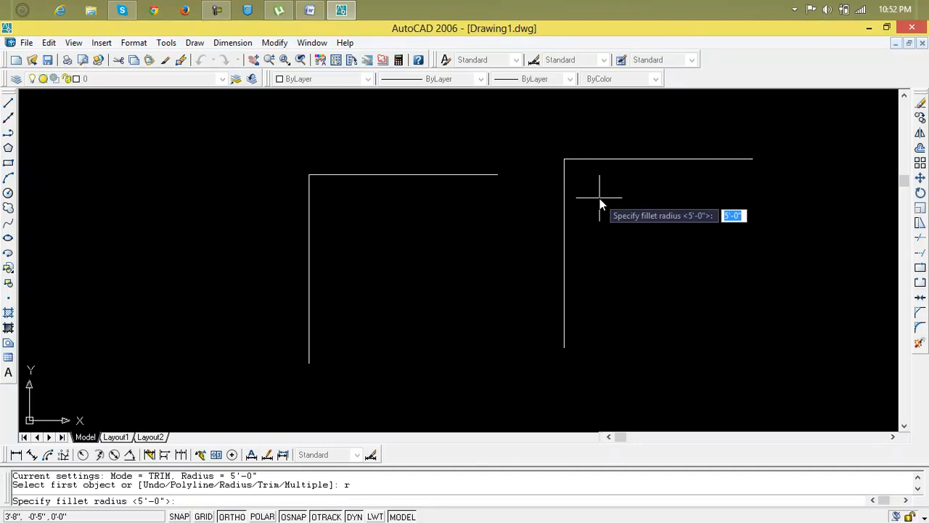
{"action": "type", "text": "0'0\""}
{"action": "key", "text": "Return"}
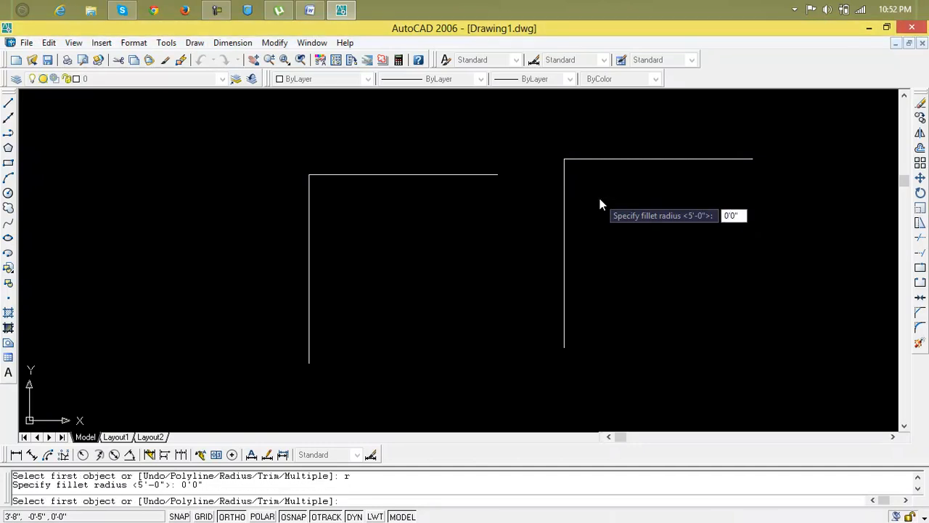
{"action": "left_click", "coordinate": [613, 159]}
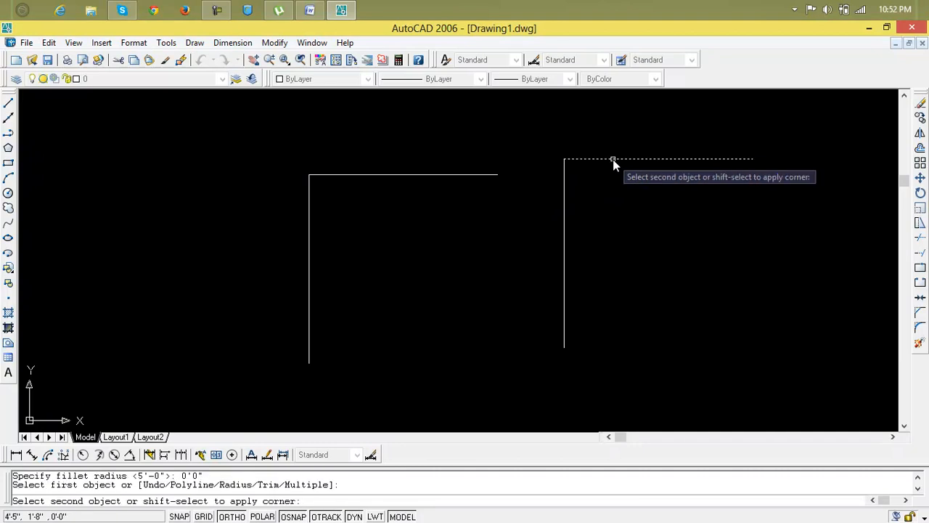
{"action": "left_click", "coordinate": [565, 185]}
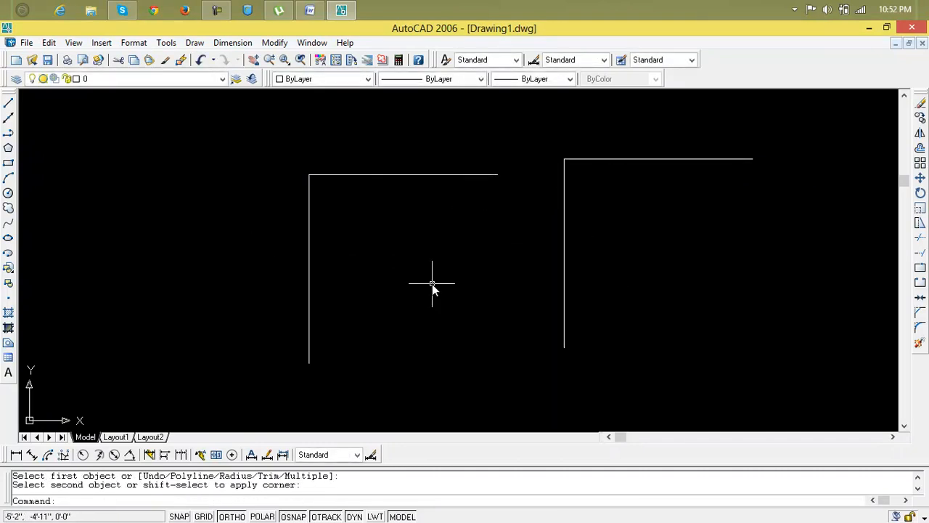
{"action": "key", "text": "Escape"}
{"action": "key", "text": "Escape"}
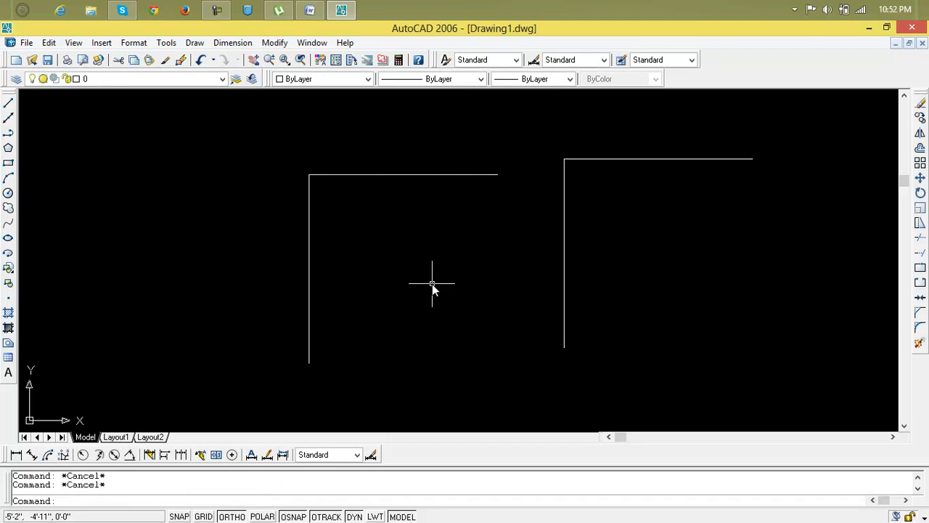
Switch the Fillet command's trim setting to No trim
{"action": "type", "text": "f"}
{"action": "key", "text": "Return"}
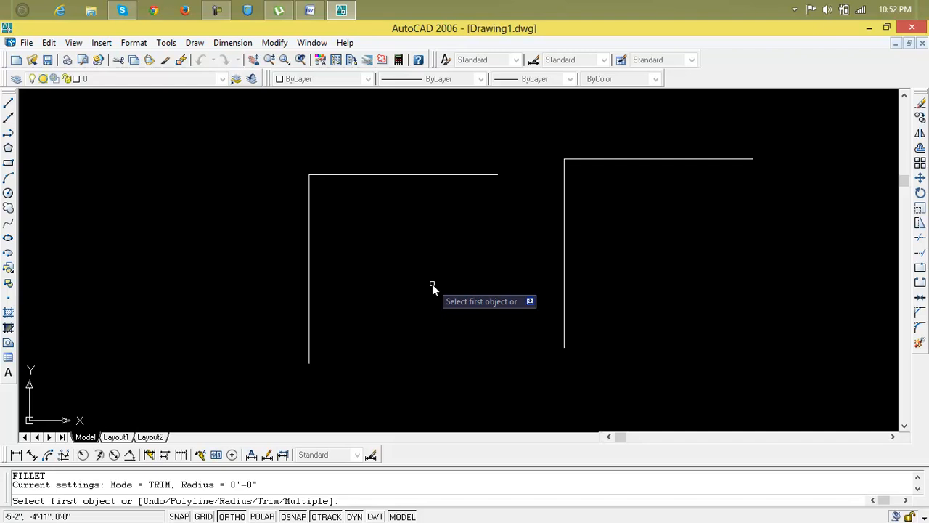
{"action": "type", "text": "t"}
{"action": "key", "text": "Return"}
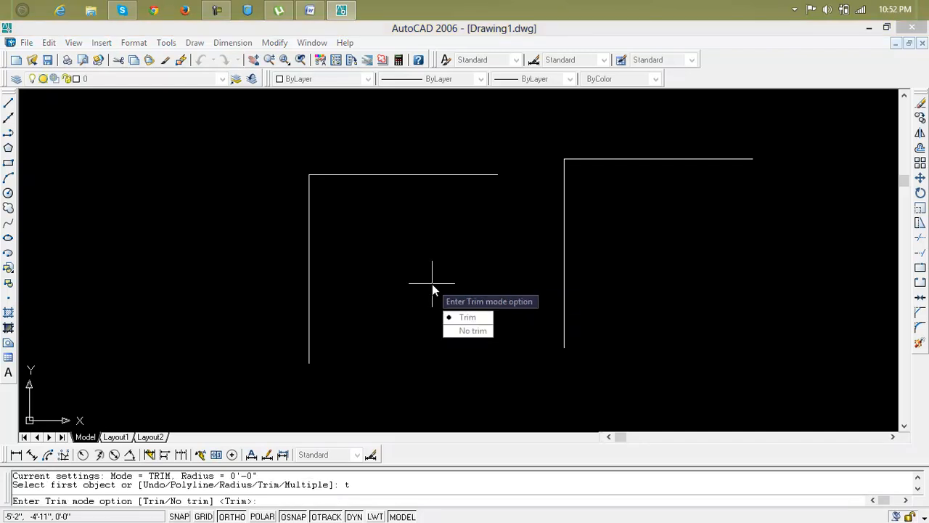
{"action": "type", "text": "n"}
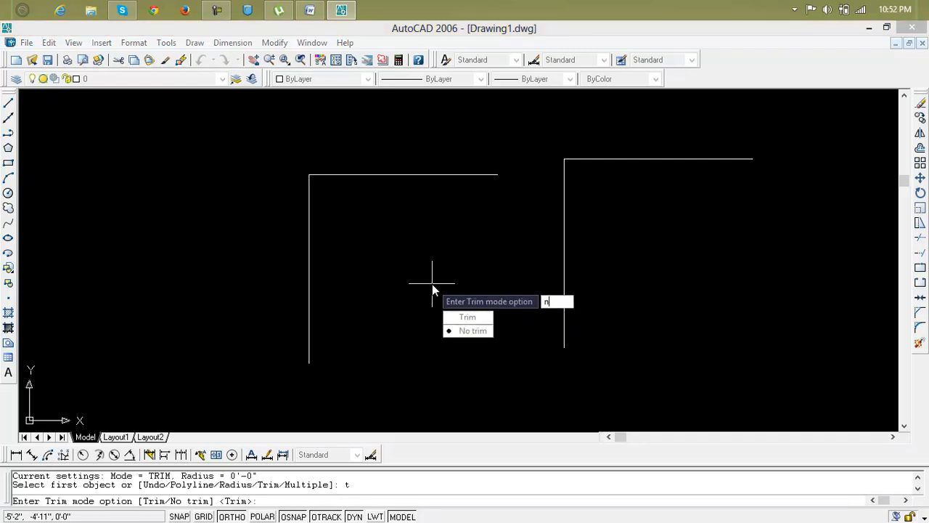
{"action": "key", "text": "Return"}
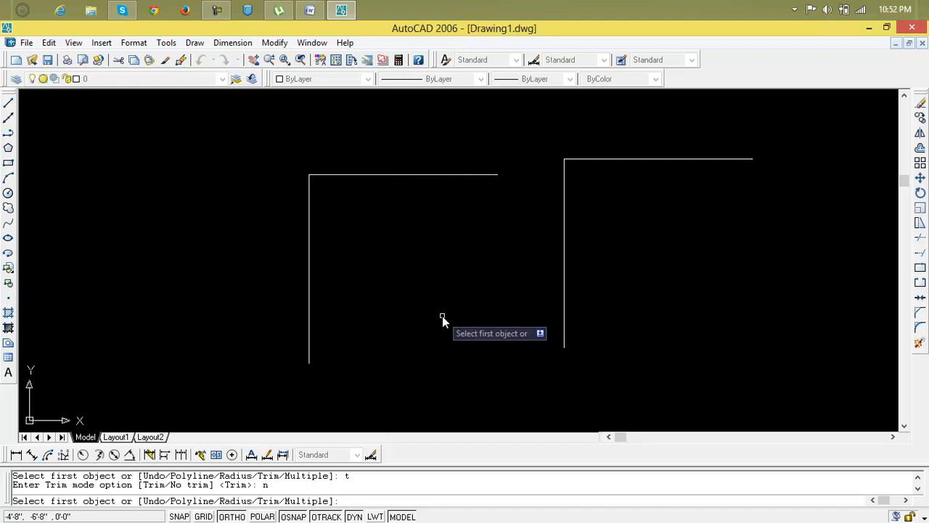
{"action": "key", "text": "Escape"}
Fillet the left-hand corner between its vertical and horizontal lines with a 5' radius in No trim mode
{"action": "type", "text": "f"}
{"action": "key", "text": "Return"}
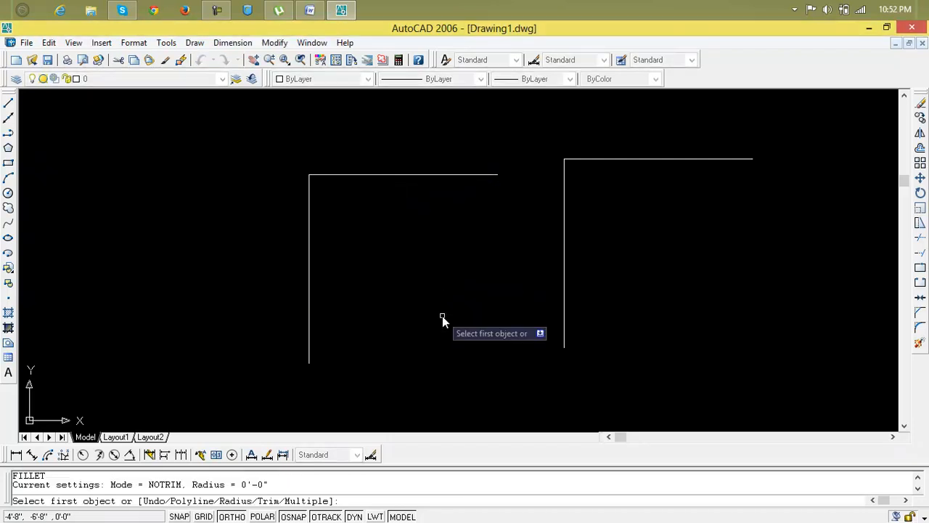
{"action": "type", "text": "r"}
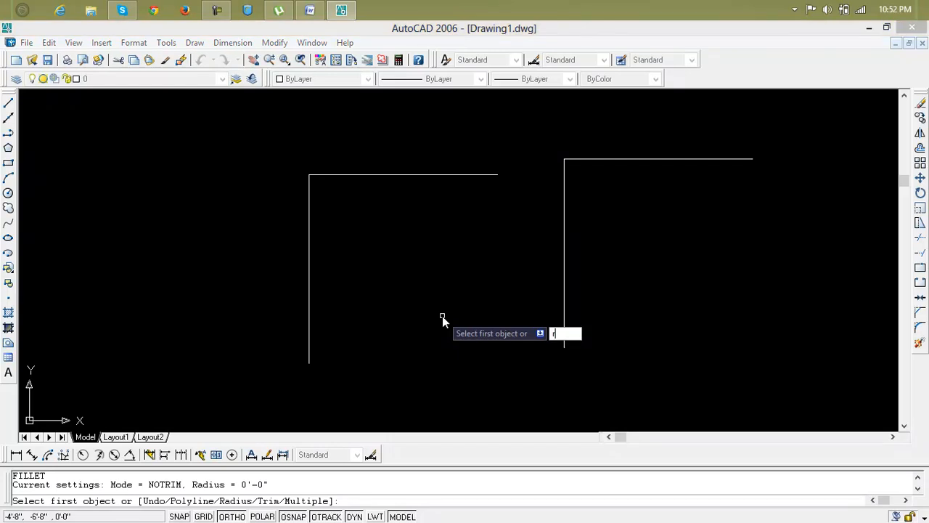
{"action": "key", "text": "Return"}
{"action": "type", "text": "5"}
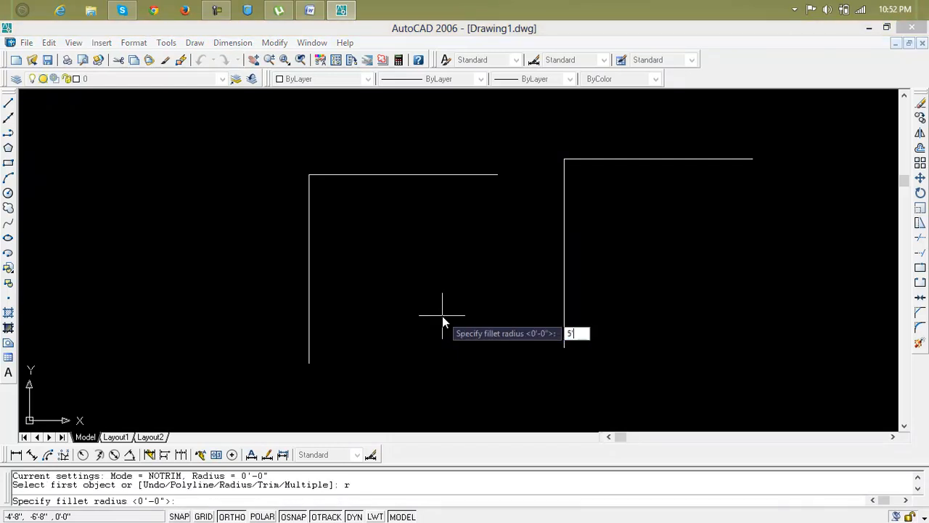
{"action": "key", "text": "Return"}
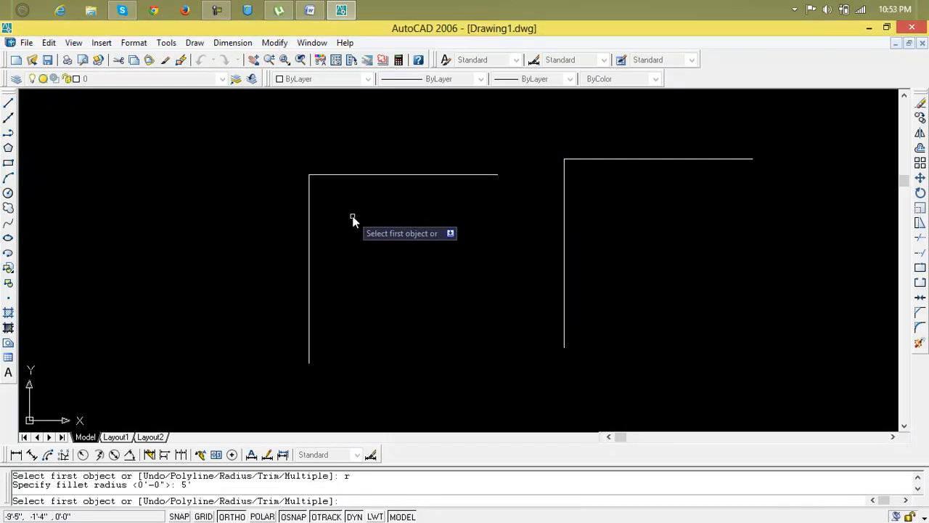
{"action": "left_click", "coordinate": [307, 239]}
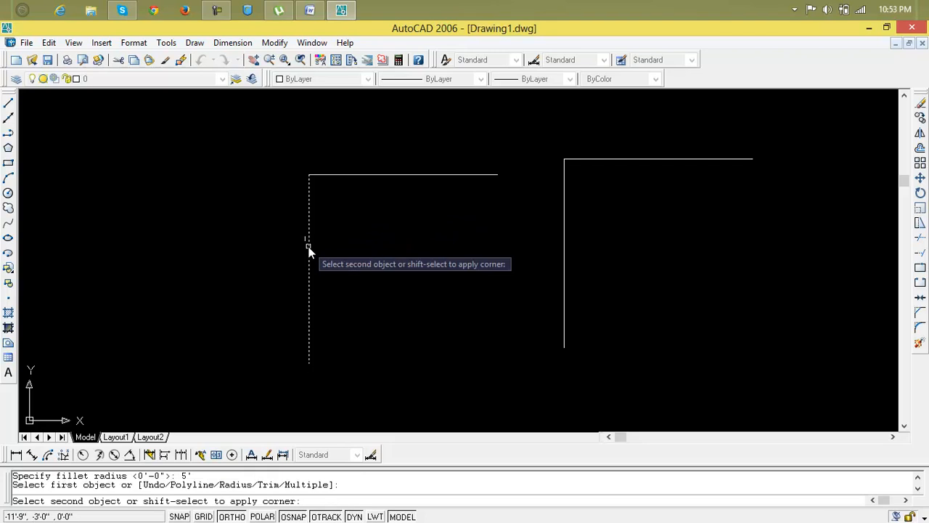
{"action": "left_click", "coordinate": [357, 174]}
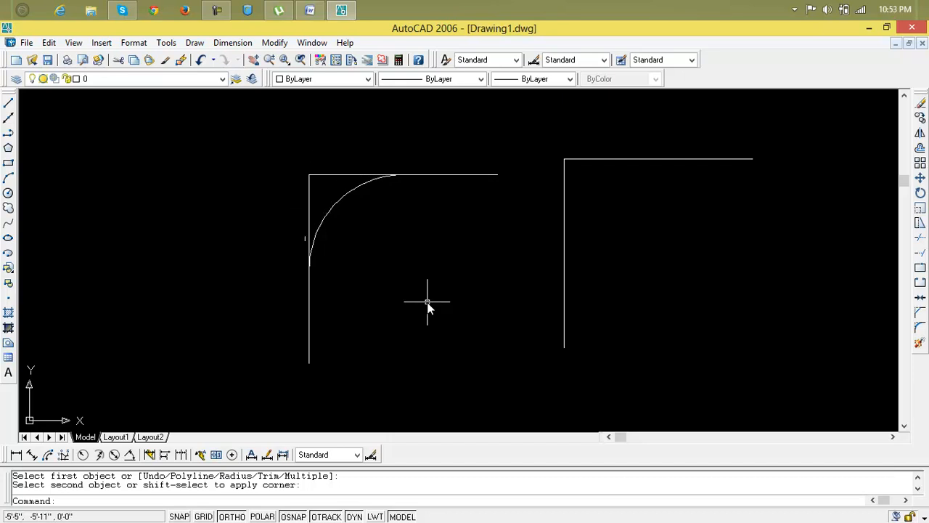
{"action": "type", "text": "t"}
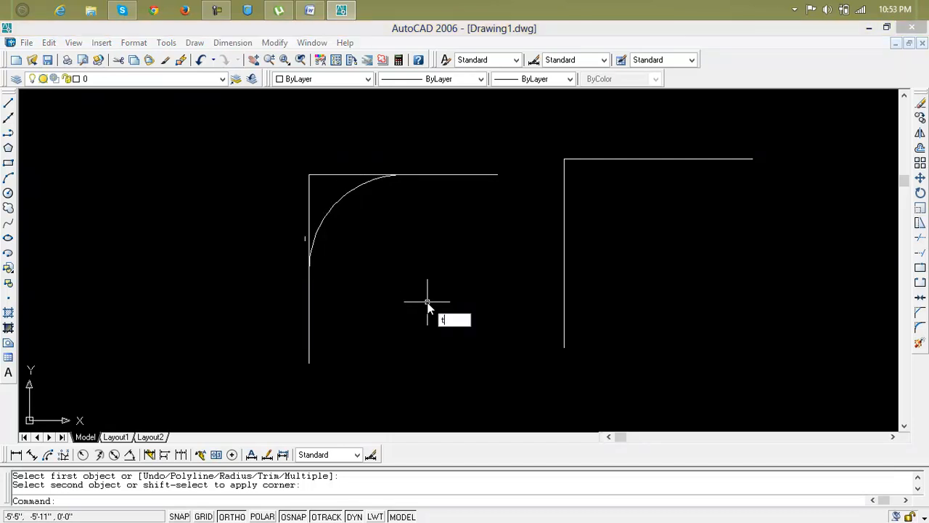
{"action": "key", "text": "Return"}
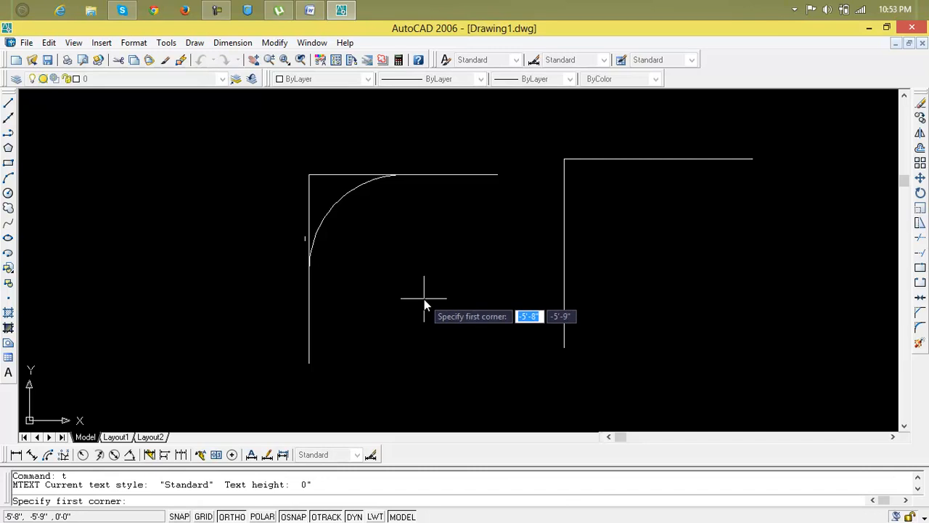
{"action": "key", "text": "Escape"}
{"action": "key", "text": "Escape"}
Switch the Fillet command's trim setting back to Trim
{"action": "type", "text": "f"}
{"action": "key", "text": "Return"}
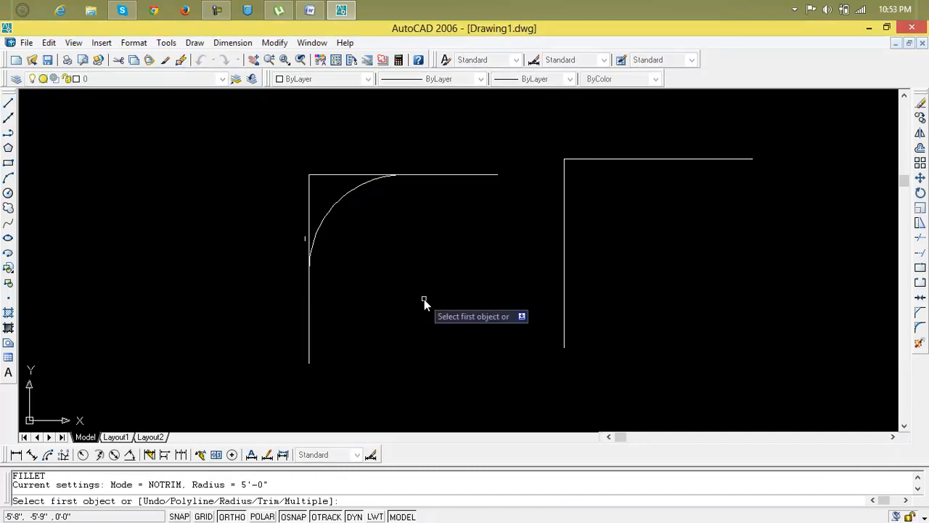
{"action": "type", "text": "t"}
{"action": "key", "text": "Return"}
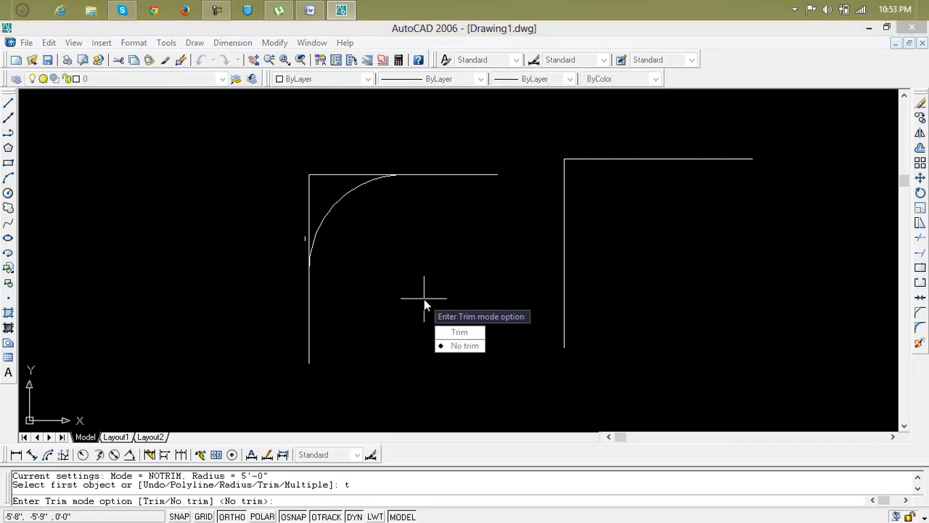
{"action": "type", "text": "t"}
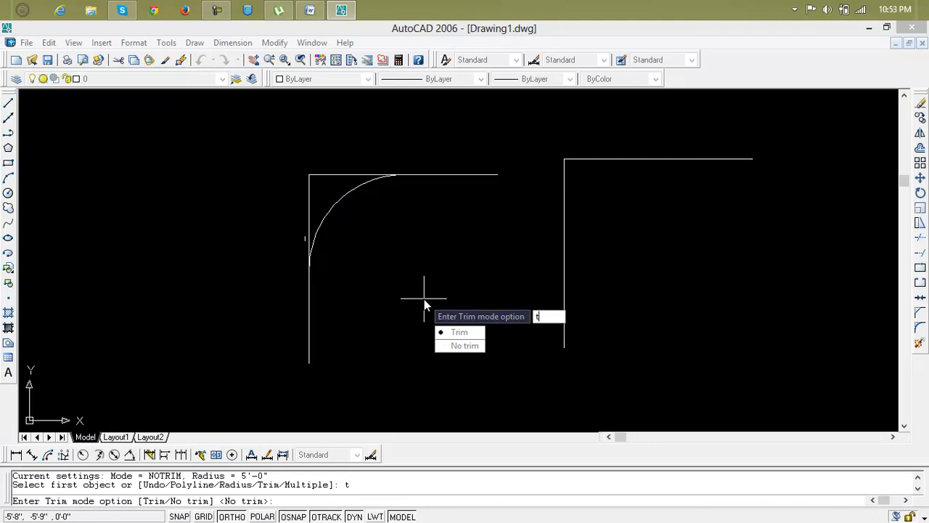
{"action": "key", "text": "Return"}
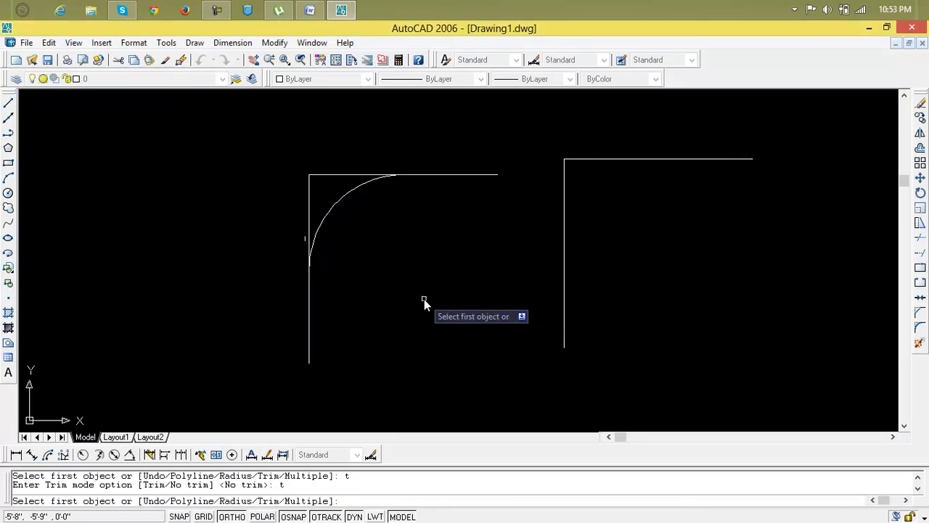
{"action": "right_click", "coordinate": [424, 299]}
{"action": "left_click", "coordinate": [428, 308]}
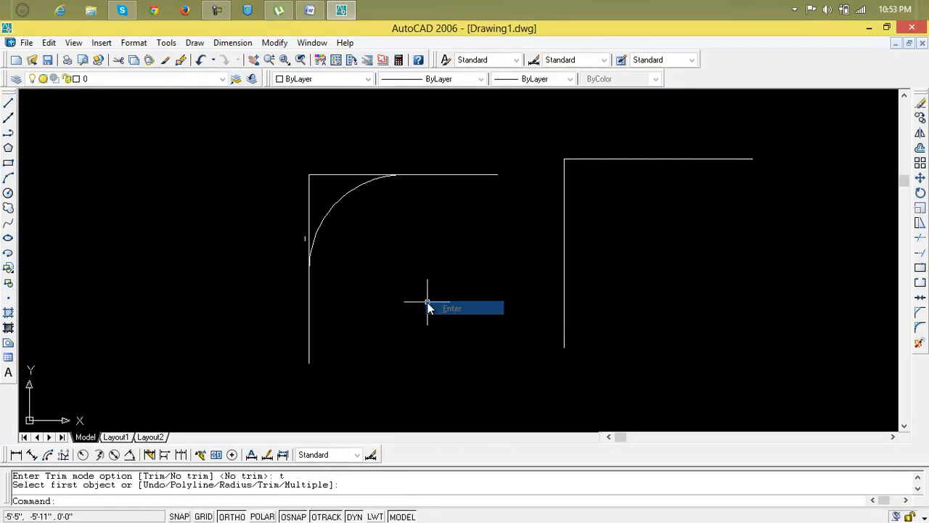
Delete the untrimmed fillet arc from the left-hand corner, keeping its two lines
{"action": "left_click", "coordinate": [327, 210]}
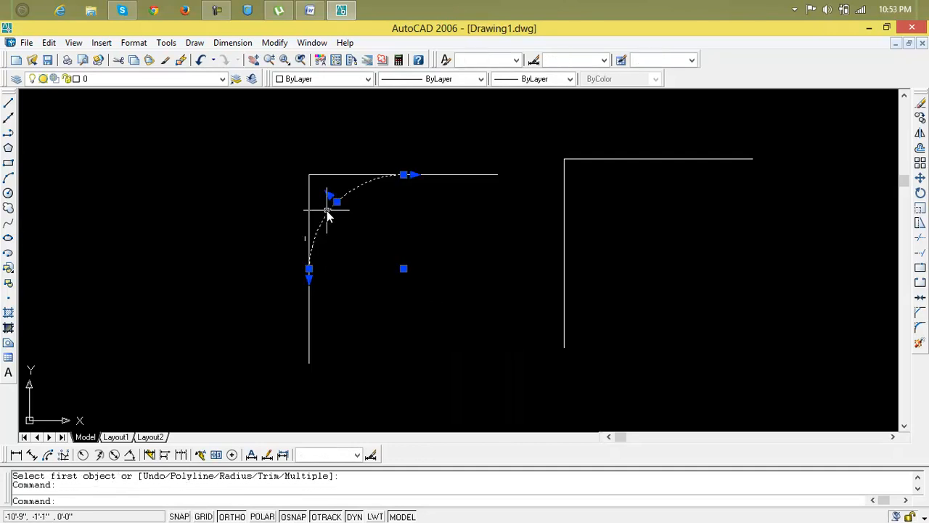
{"action": "key", "text": "Delete"}
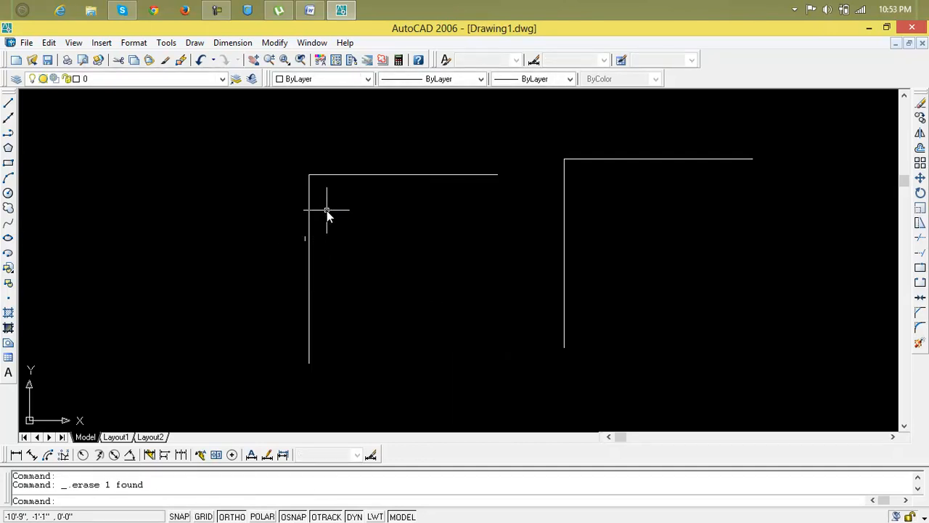
{"action": "key", "text": "Escape"}
{"action": "key", "text": "Escape"}
{"action": "type", "text": "c"}
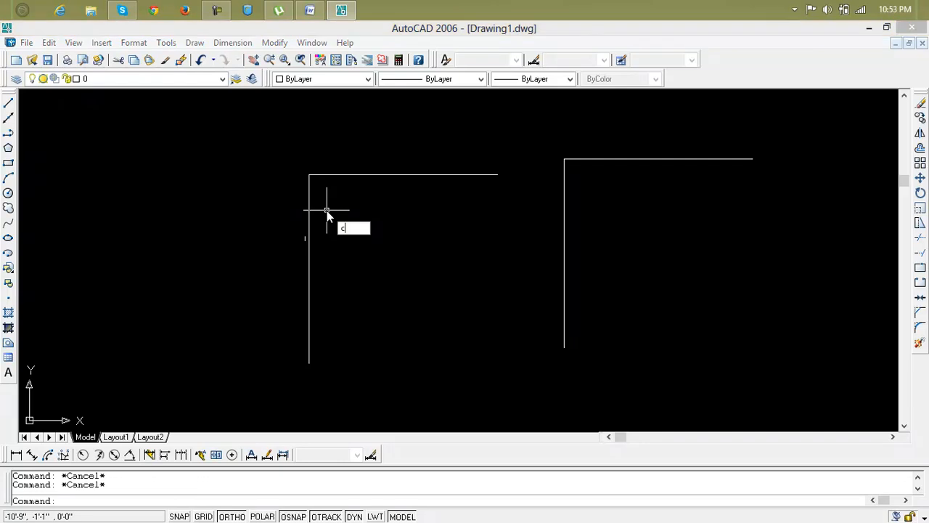
{"action": "type", "text": "ha"}
{"action": "key", "text": "Return"}
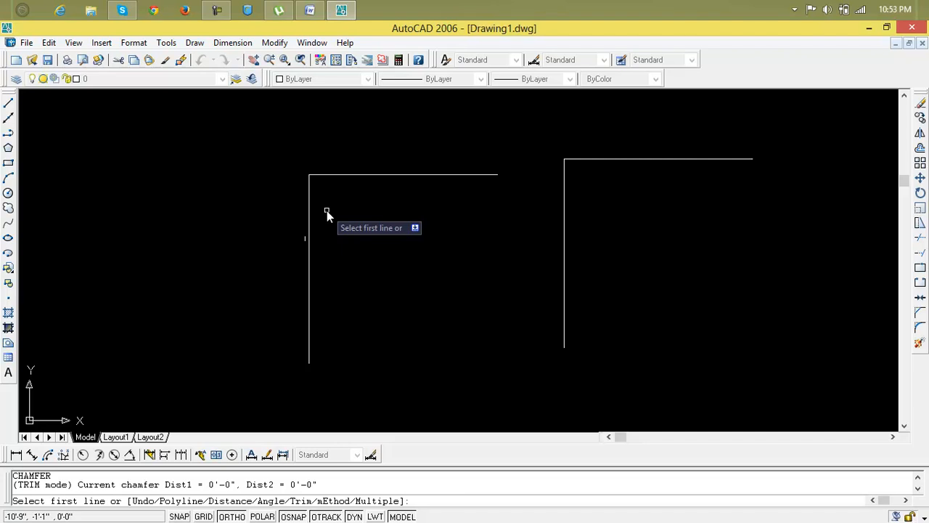
{"action": "type", "text": "e"}
{"action": "key", "text": "Escape"}
{"action": "key", "text": "Escape"}
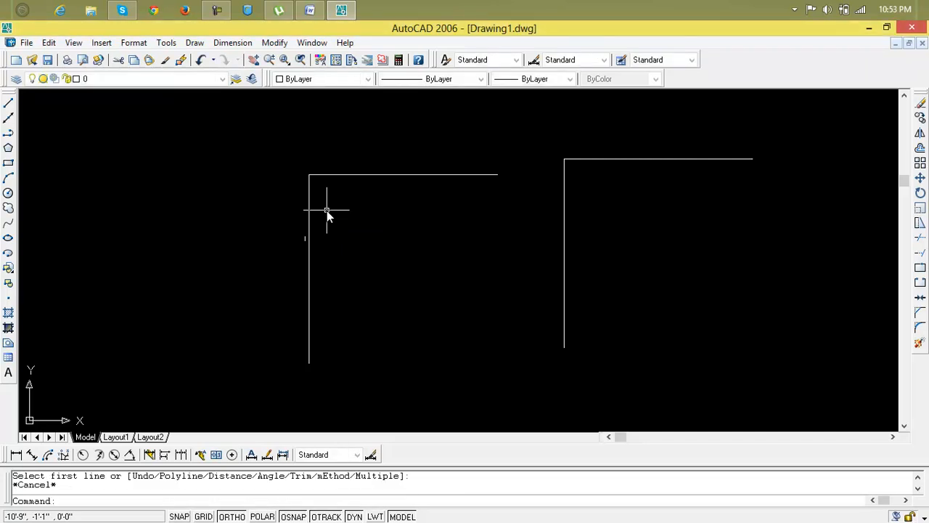
Fillet the left-hand corner between its horizontal and vertical lines with a 5'-0" radius in Trim mode
{"action": "type", "text": "f"}
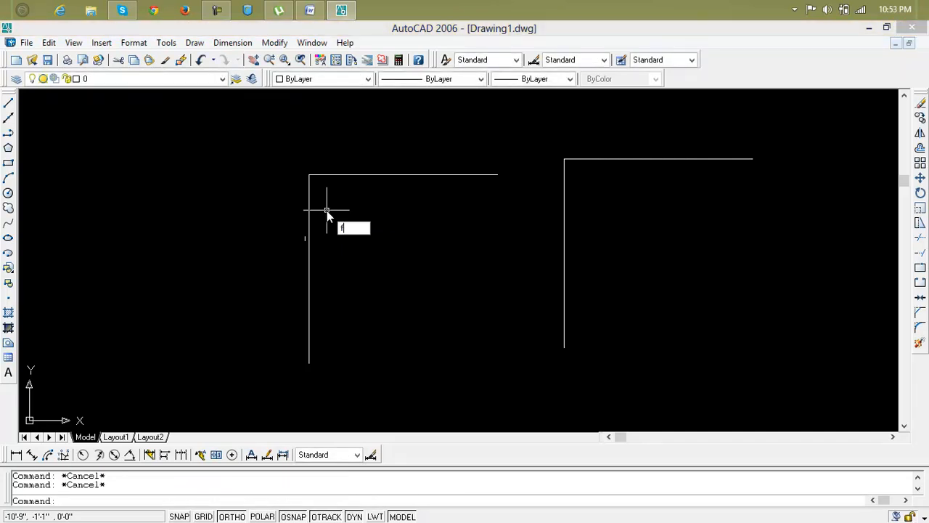
{"action": "key", "text": "Return"}
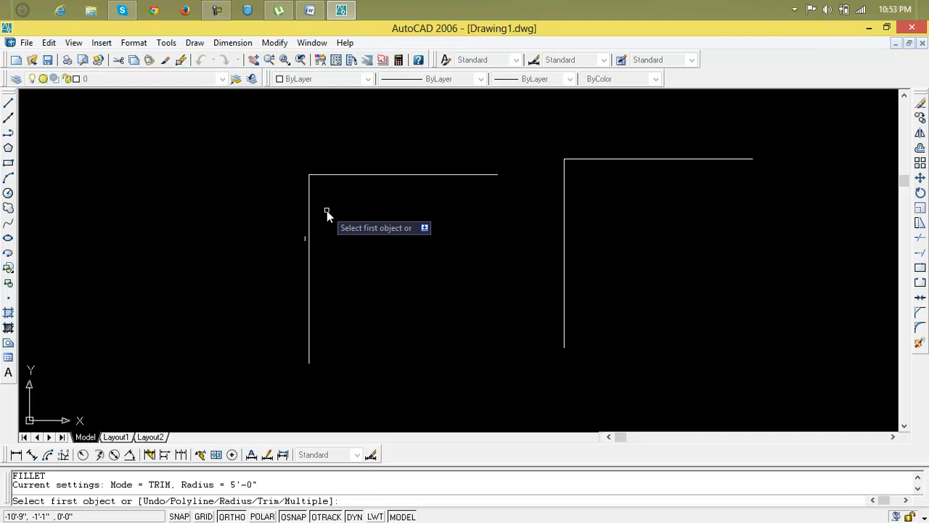
{"action": "type", "text": "r"}
{"action": "key", "text": "Return"}
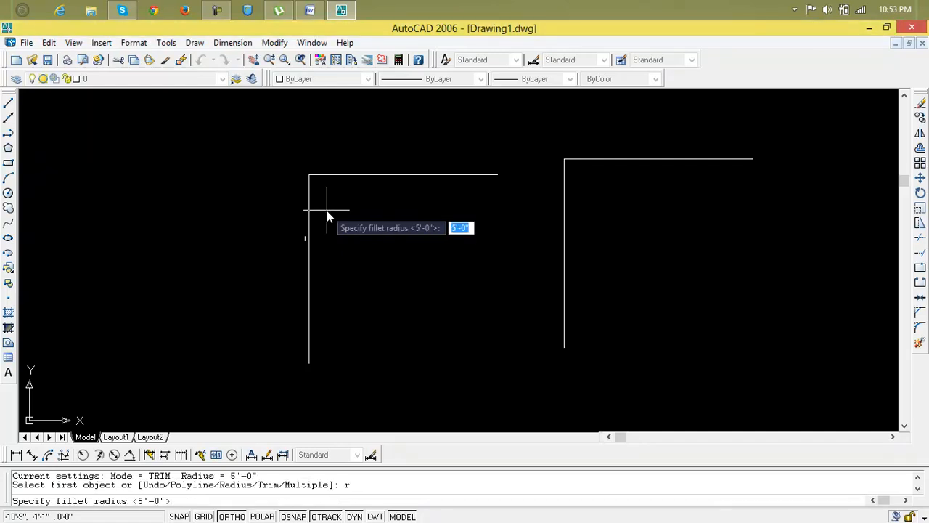
{"action": "key", "text": "Return"}
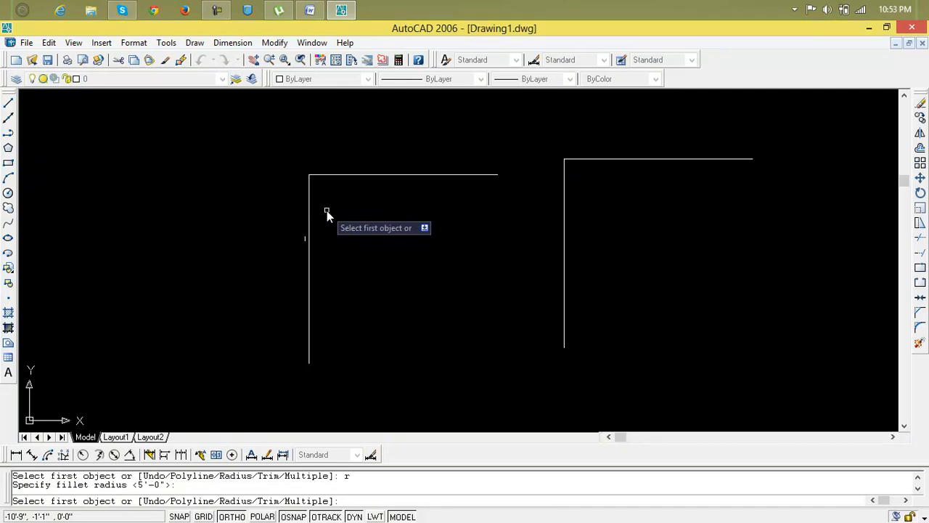
{"action": "left_click", "coordinate": [353, 175]}
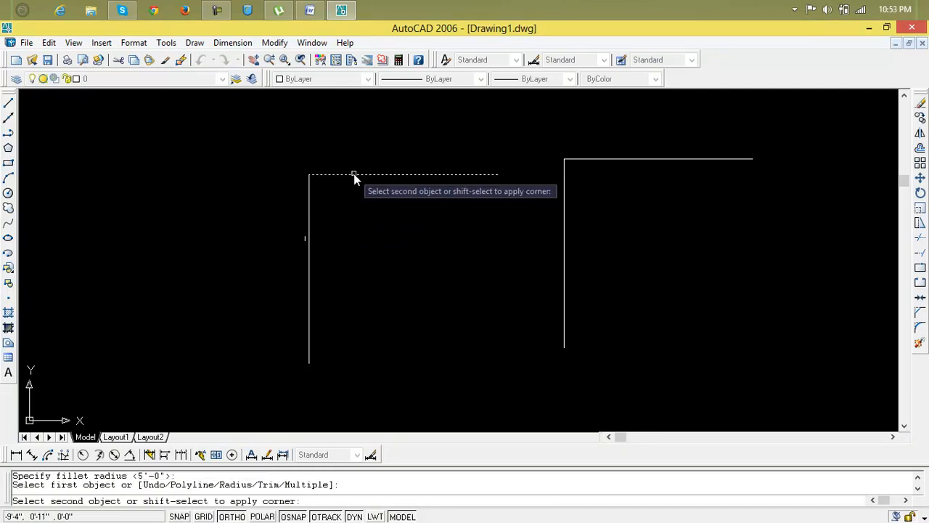
{"action": "left_click", "coordinate": [316, 265]}
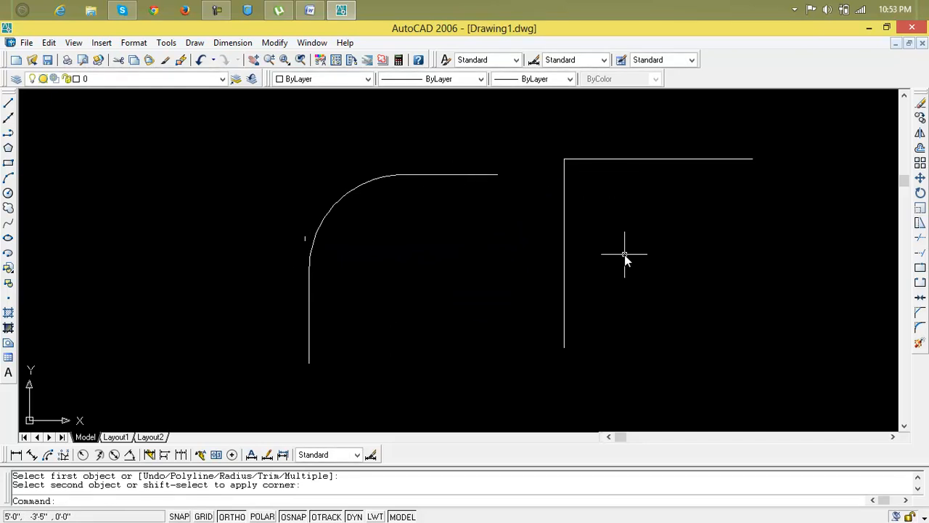
Undo the Trim mode fillet on the left-hand corner
{"action": "key", "text": "ctrl+z"}
{"action": "key", "text": "Escape"}
{"action": "key", "text": "Escape"}
Copy the right-hand corner's two lines by their shared endpoint with Ortho off, once diagonally below the original and once inside the left-hand corner
{"action": "type", "text": "cp"}
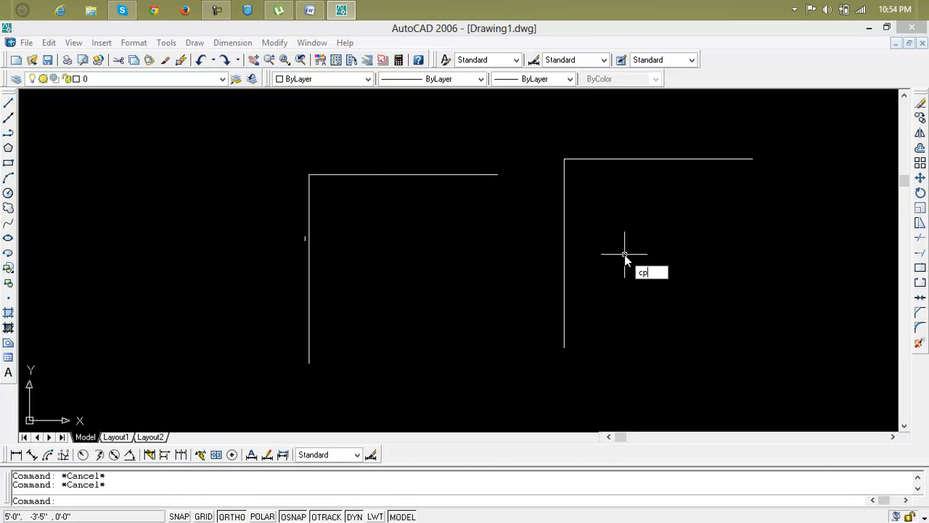
{"action": "key", "text": "Return"}
{"action": "left_click", "coordinate": [610, 160]}
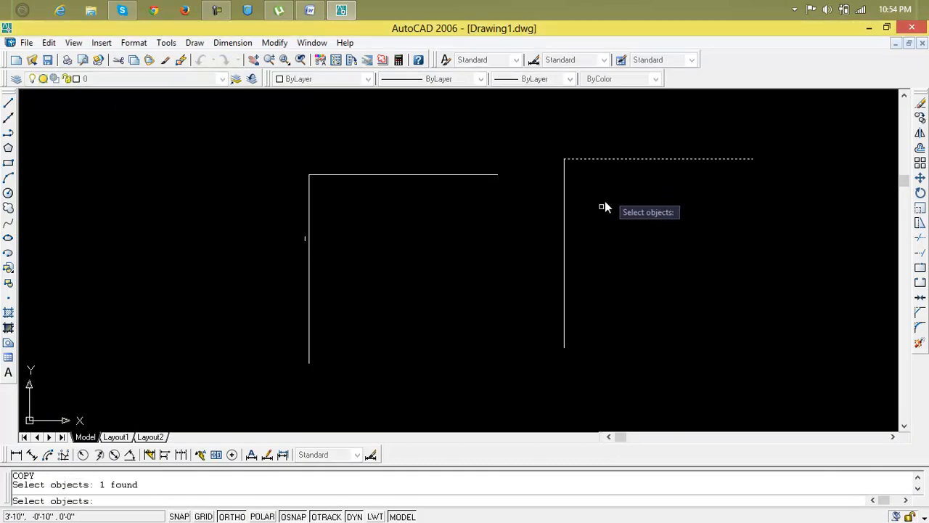
{"action": "left_click", "coordinate": [566, 241]}
{"action": "key", "text": "Return"}
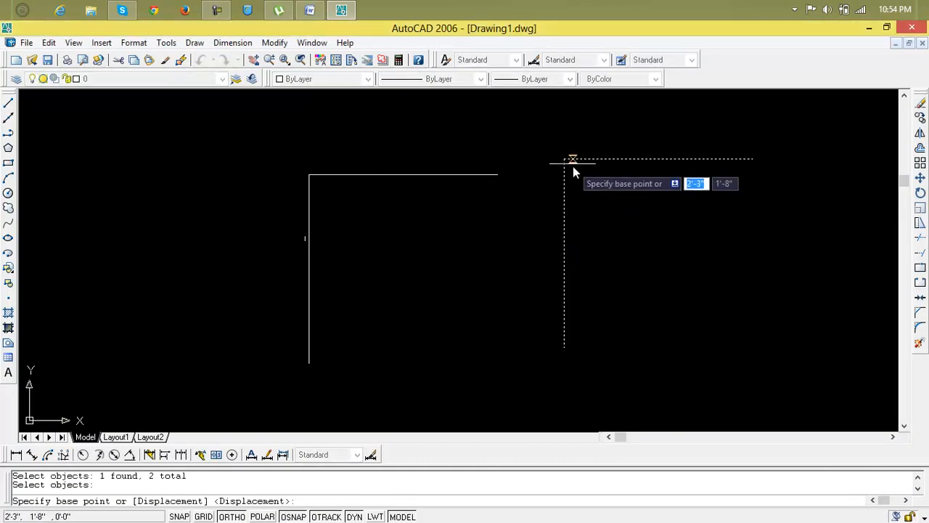
{"action": "left_click", "coordinate": [566, 158]}
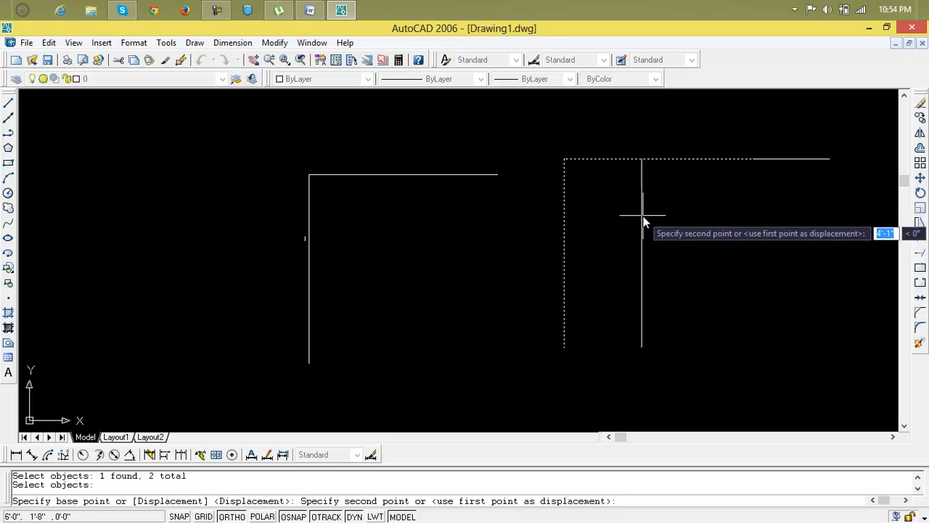
{"action": "left_click", "coordinate": [645, 247]}
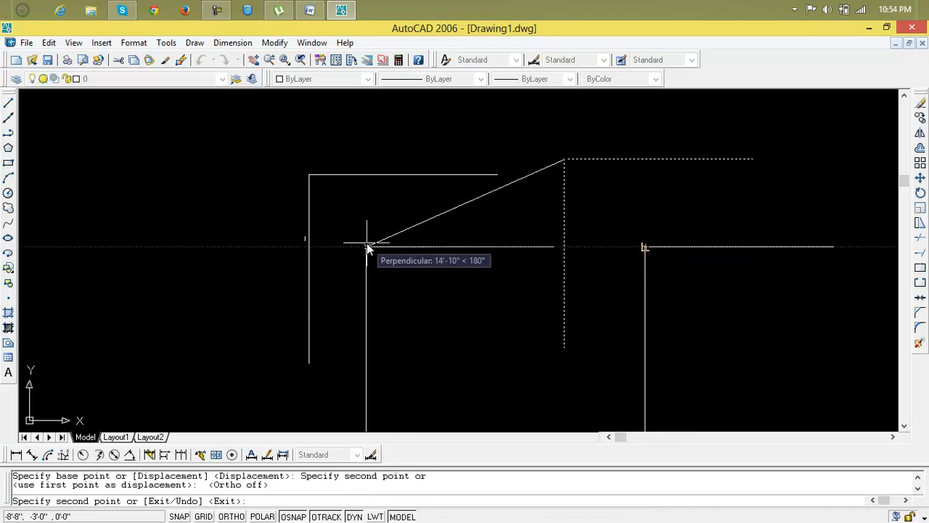
{"action": "left_click", "coordinate": [363, 240]}
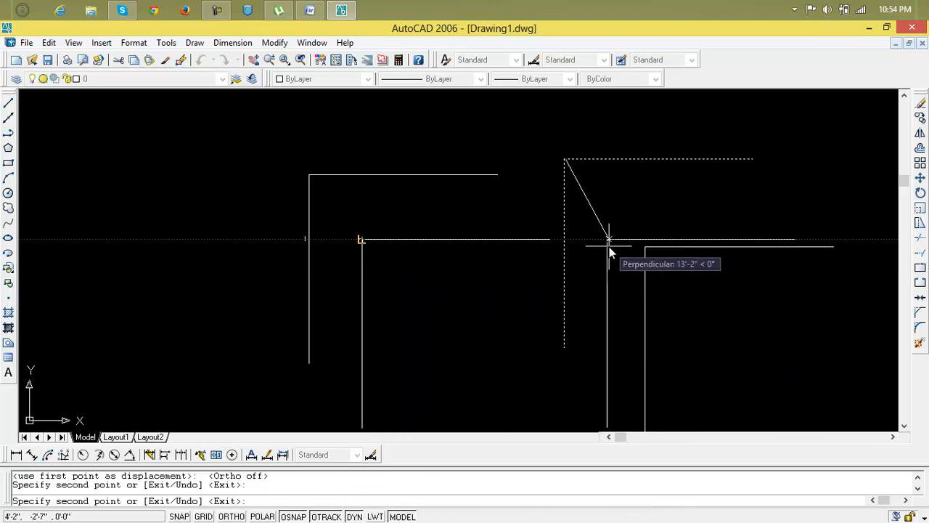
{"action": "key", "text": "Escape"}
{"action": "key", "text": "Escape"}
{"action": "key", "text": "Escape"}
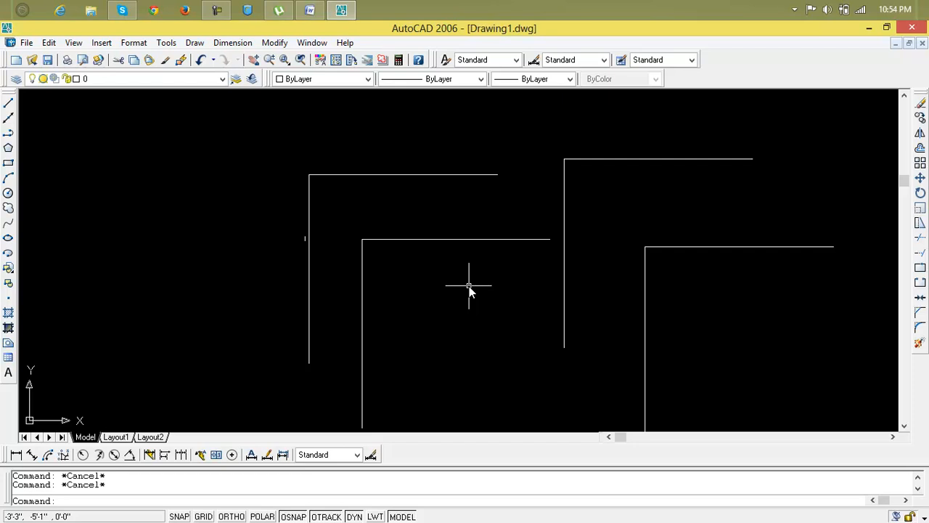
Fillet the two left-hand corners with a 5'-0" radius, using the Fillet command's Multiple option
{"action": "type", "text": "f"}
{"action": "key", "text": "Return"}
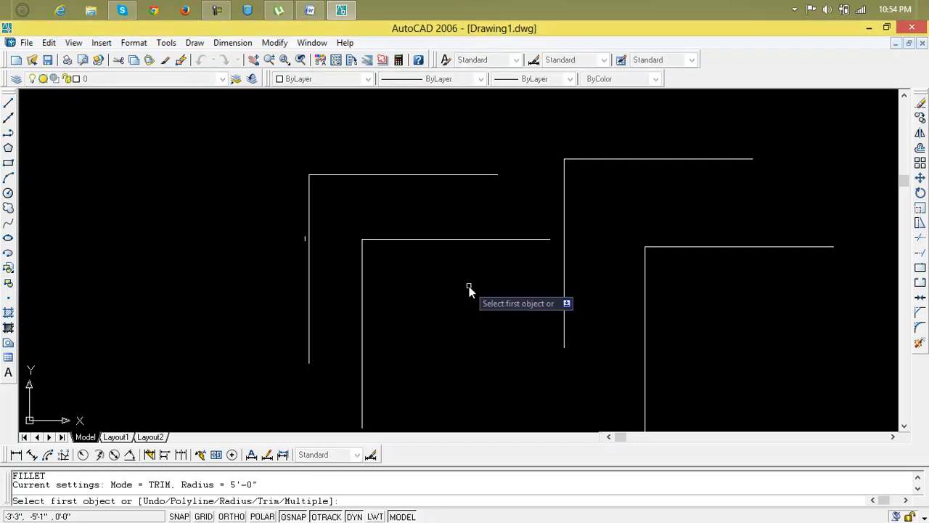
{"action": "type", "text": "r"}
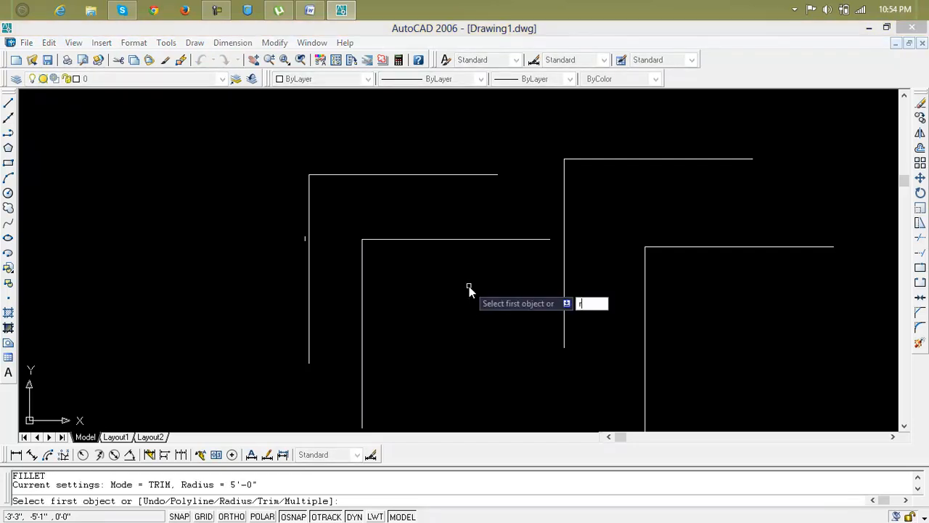
{"action": "key", "text": "Return"}
{"action": "key", "text": "Return"}
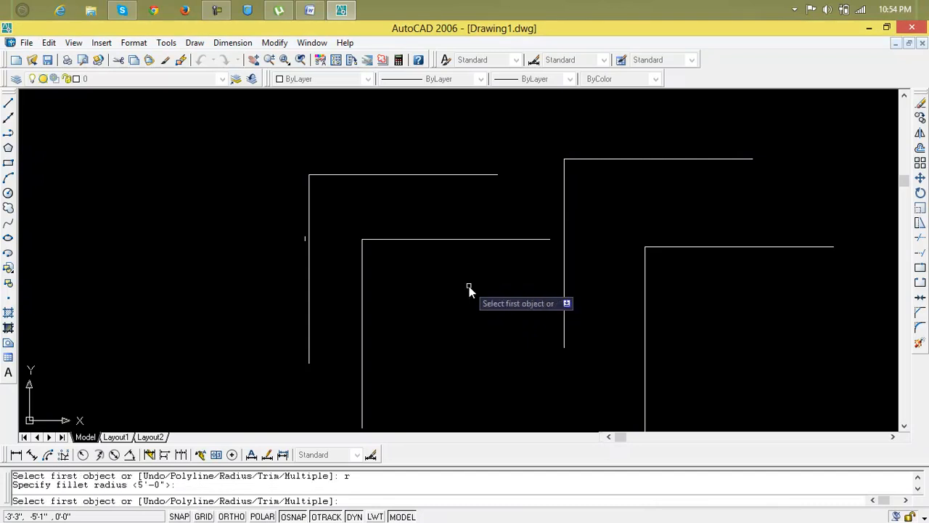
{"action": "type", "text": "m"}
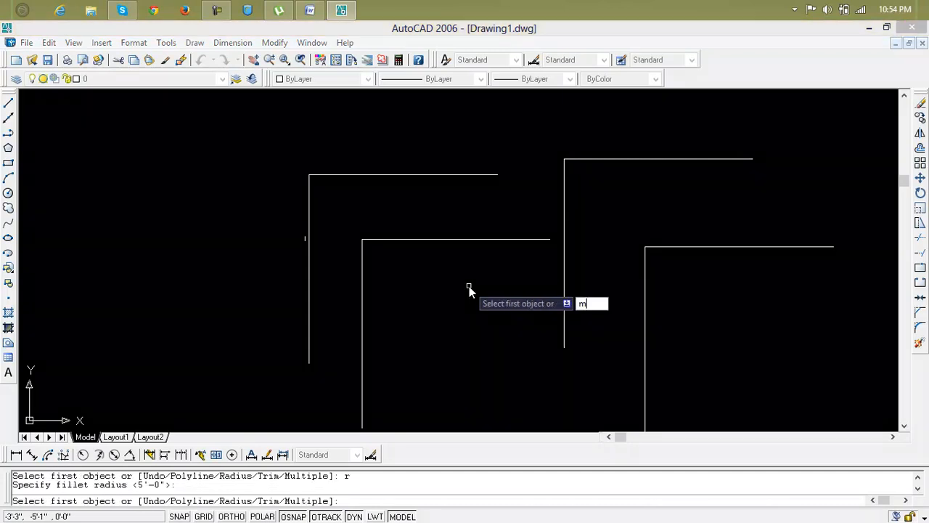
{"action": "key", "text": "Return"}
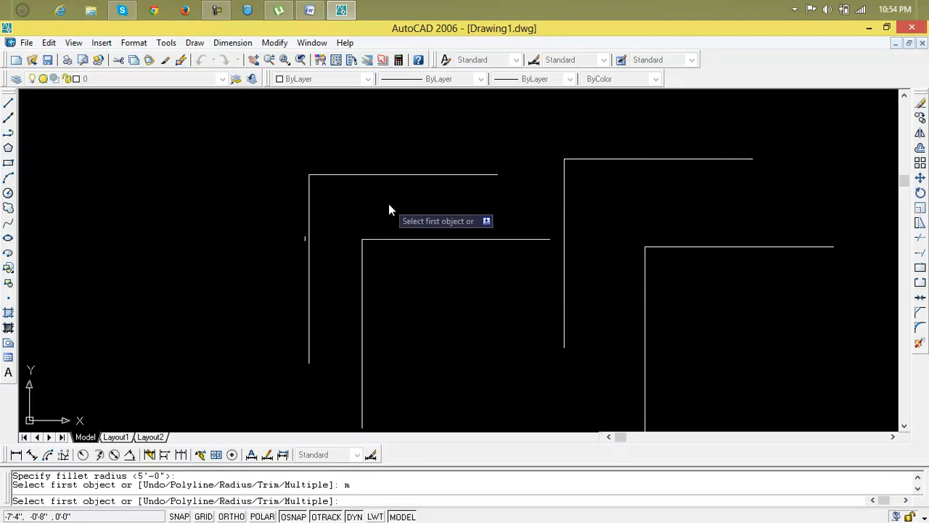
{"action": "left_click", "coordinate": [402, 175]}
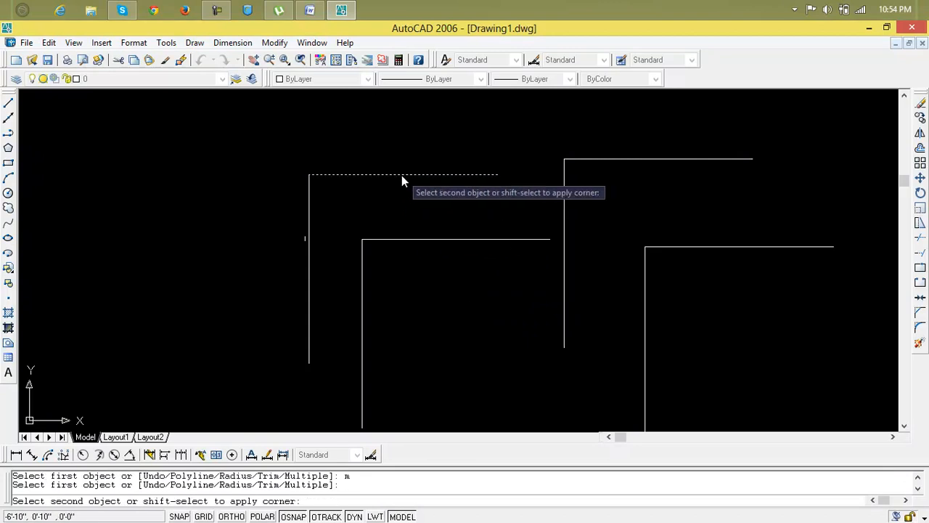
{"action": "left_click", "coordinate": [310, 210]}
{"action": "left_click", "coordinate": [387, 239]}
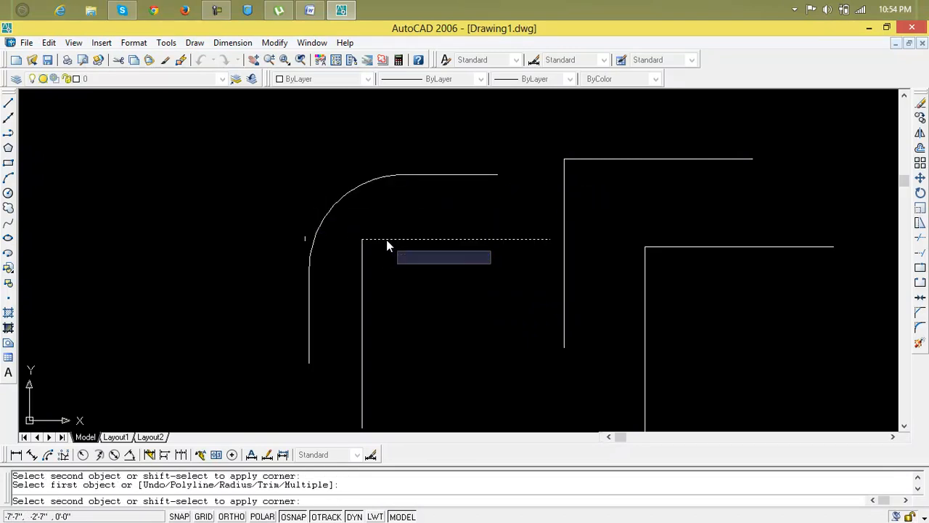
{"action": "left_click", "coordinate": [363, 261]}
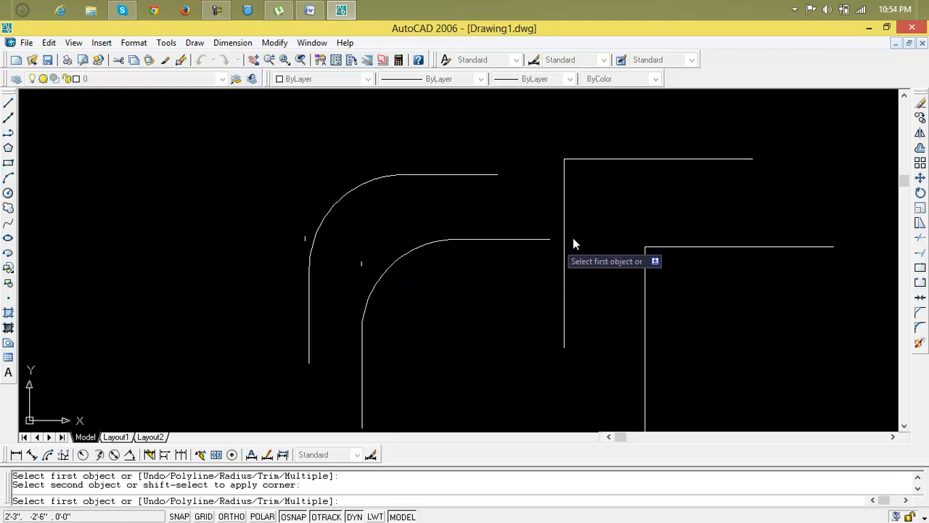
Fillet the two right-hand corners with the same 5'-0" radius within the Multiple fillet, and end the command
{"action": "left_click", "coordinate": [626, 159]}
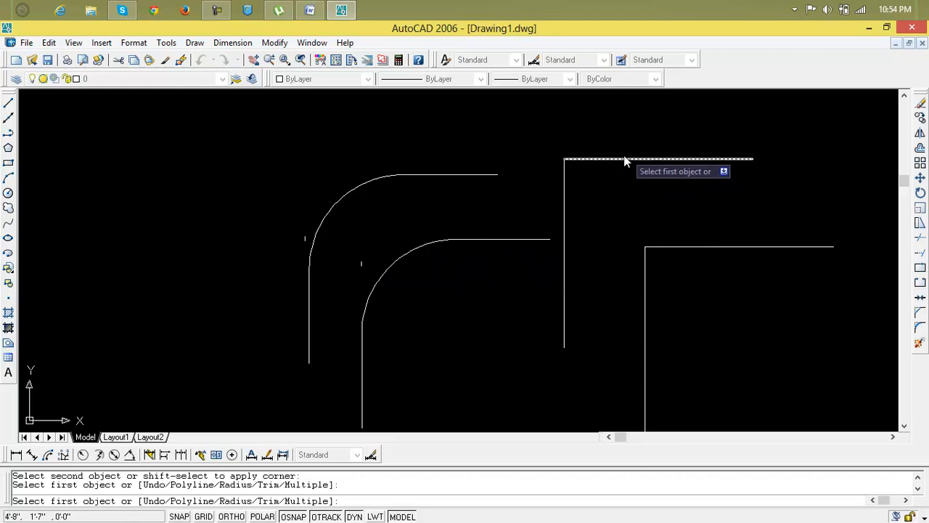
{"action": "left_click", "coordinate": [564, 194]}
{"action": "left_click", "coordinate": [586, 159]}
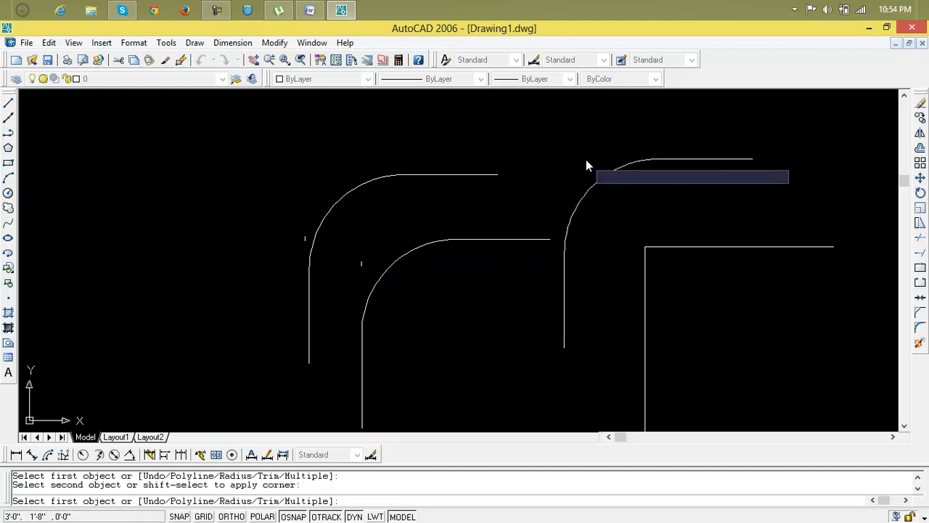
{"action": "left_click", "coordinate": [645, 263]}
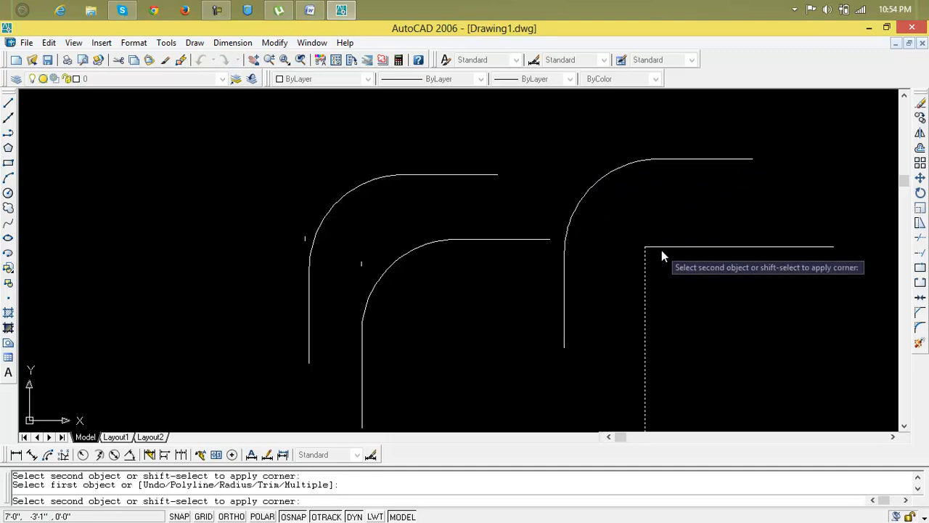
{"action": "left_click", "coordinate": [662, 248]}
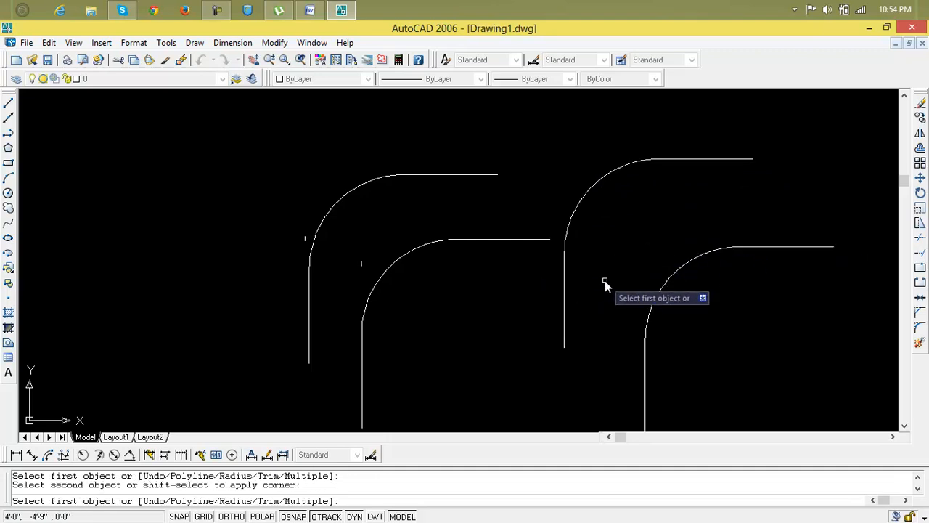
{"action": "key", "text": "Escape"}
Undo the multiple fillets and the copied corners, leaving only the two original sharp line corners
{"action": "mouse_move", "coordinate": [605, 283]}
{"action": "middle_mouse_down"}
{"action": "mouse_move", "coordinate": [265, 220]}
{"action": "mouse_move", "coordinate": [259, 242]}
{"action": "middle_mouse_up"}
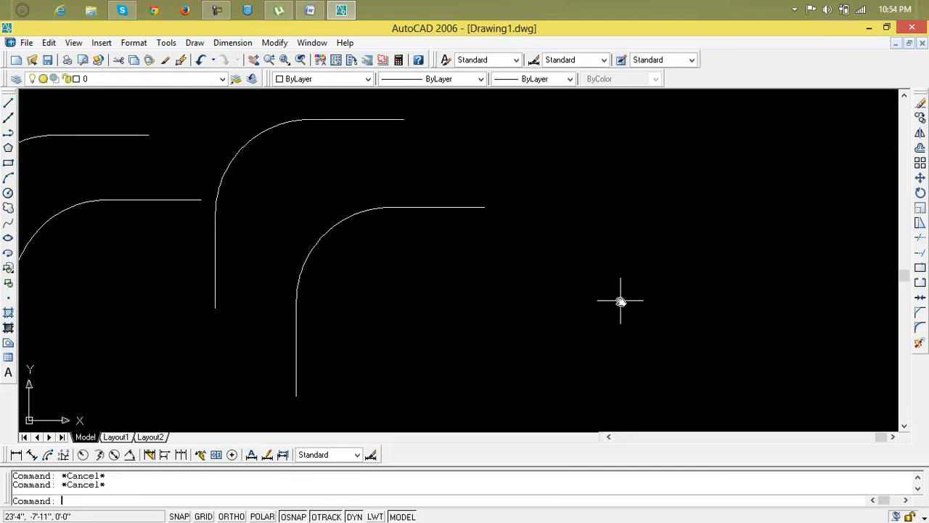
{"action": "key", "text": "ctrl+z"}
{"action": "key", "text": "ctrl+z"}
{"action": "key", "text": "ctrl+z"}
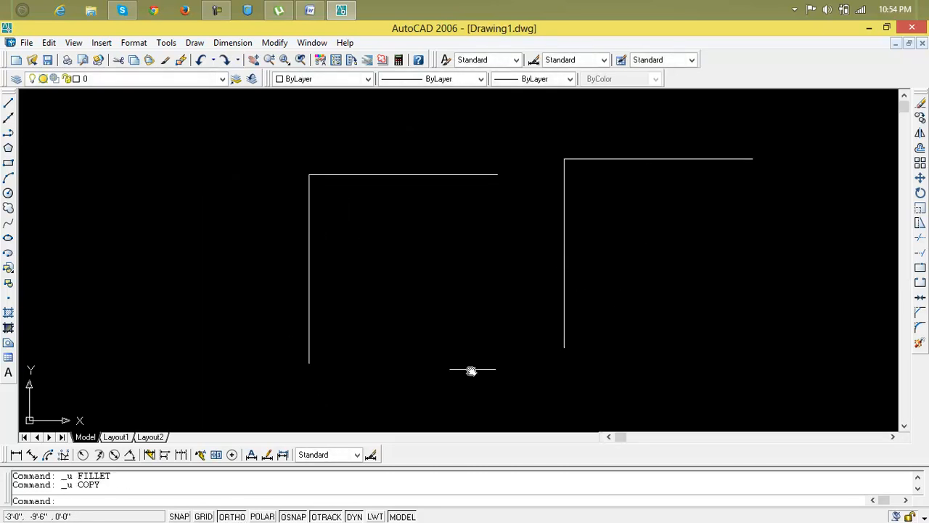
{"action": "key", "text": "Escape"}
{"action": "key", "text": "Escape"}
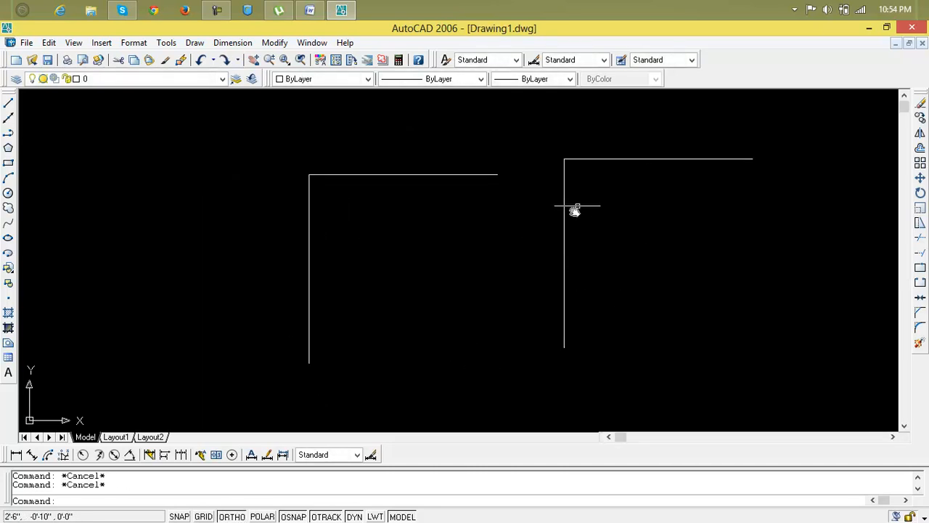
Draw an L-shaped polyline beyond the left-hand corner, running 10' to the left and 10' down
{"action": "left_click", "coordinate": [8, 117]}
{"action": "left_click", "coordinate": [209, 182]}
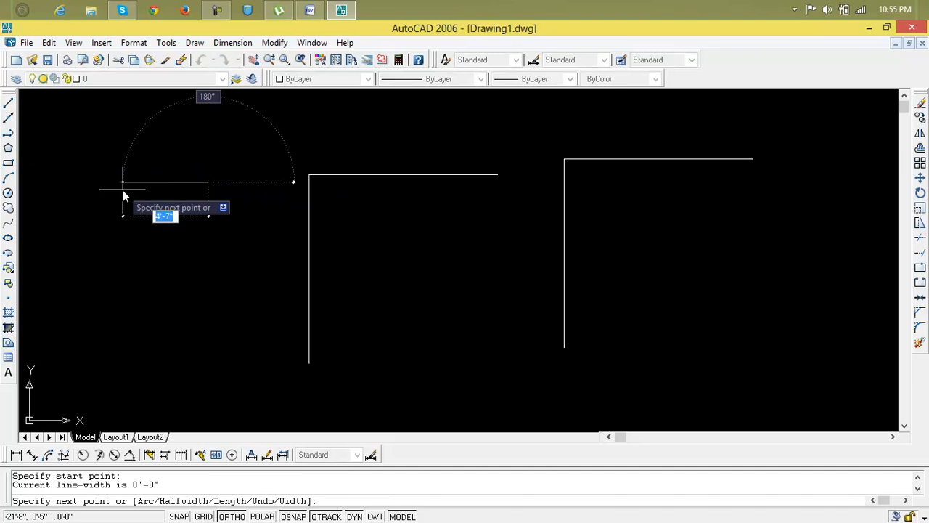
{"action": "type", "text": "10"}
{"action": "key", "text": "Return"}
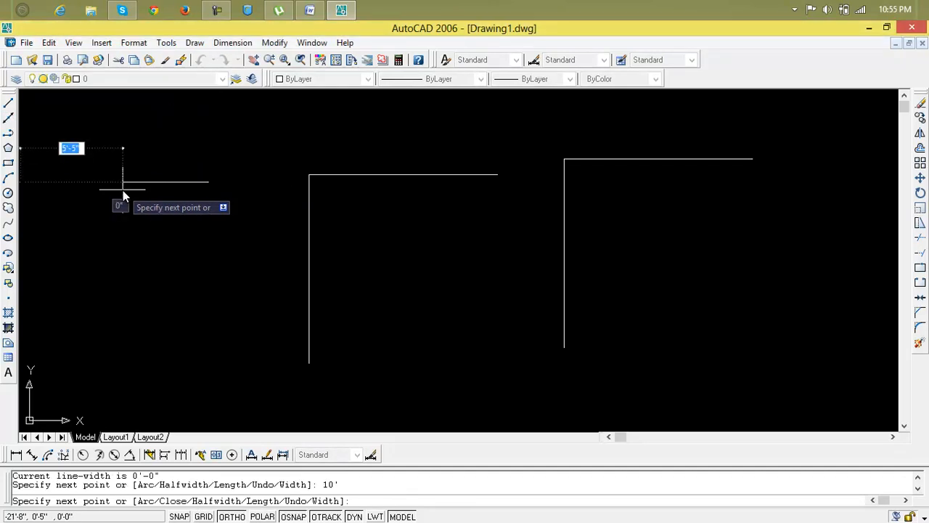
{"action": "middle_click_drag", "start_coordinate": [75, 324], "coordinate": [173, 313]}
{"action": "type", "text": "10"}
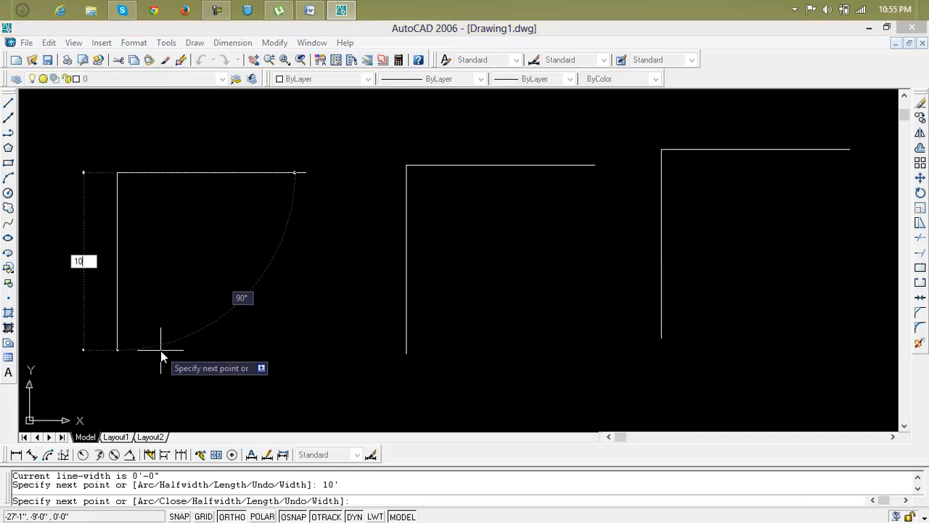
{"action": "key", "text": "Return"}
{"action": "key", "text": "Escape"}
{"action": "left_click", "coordinate": [172, 172]}
{"action": "key", "text": "Escape"}
Fillet the new polyline's corner with a 5'-0" radius by picking its horizontal and vertical segments
{"action": "type", "text": "f"}
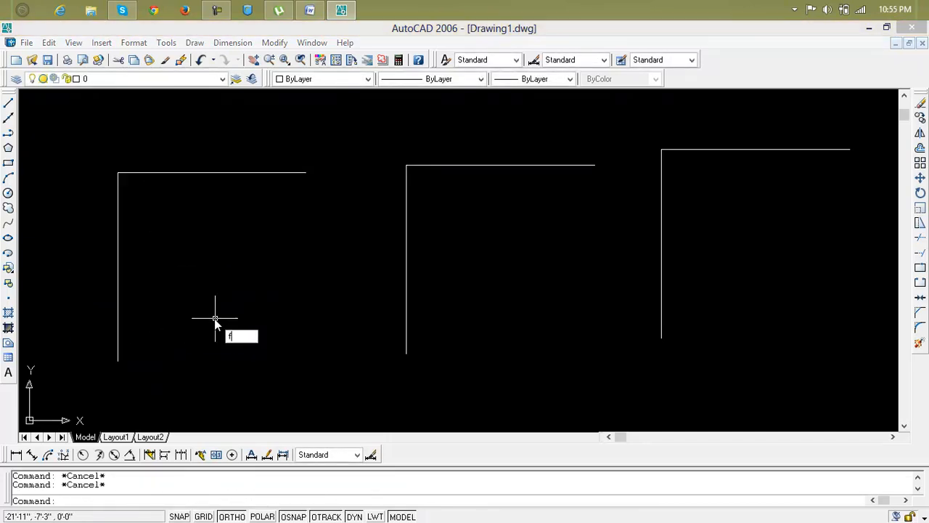
{"action": "key", "text": "Return"}
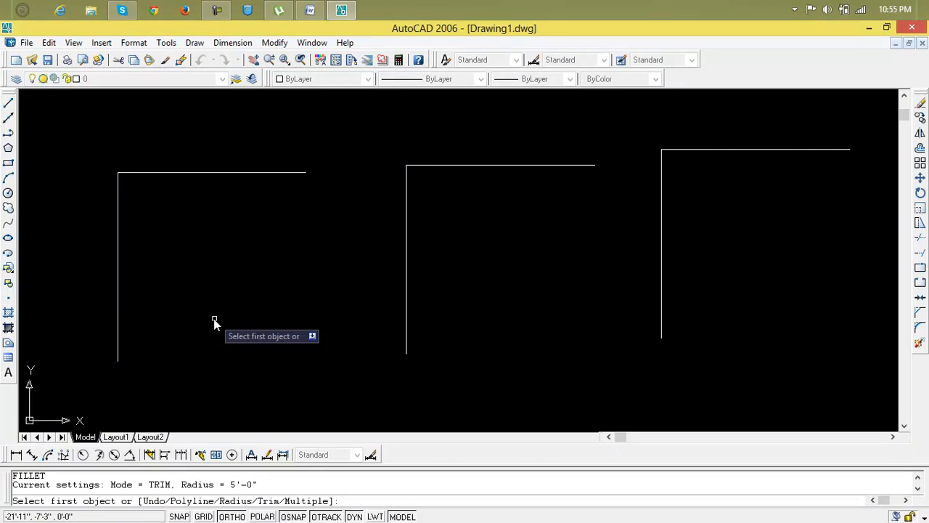
{"action": "type", "text": "r"}
{"action": "key", "text": "Return"}
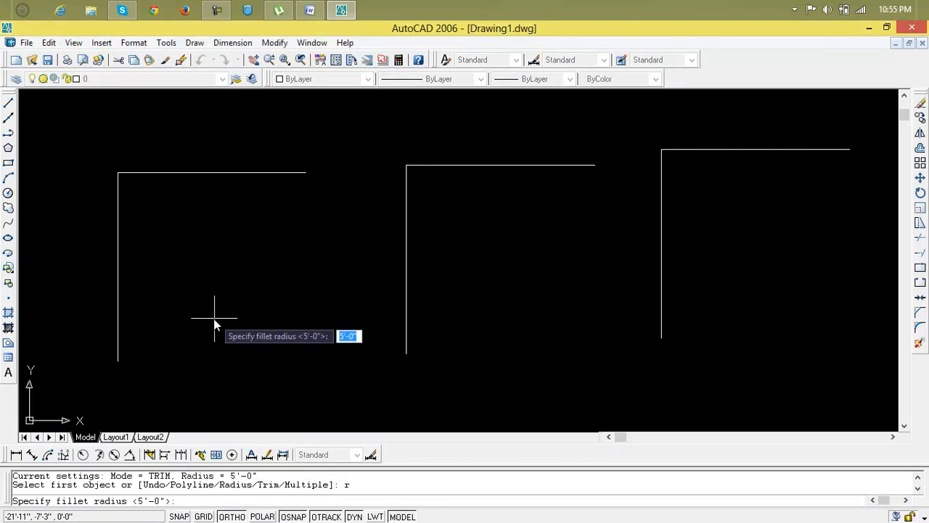
{"action": "key", "text": "Return"}
{"action": "left_click", "coordinate": [201, 174]}
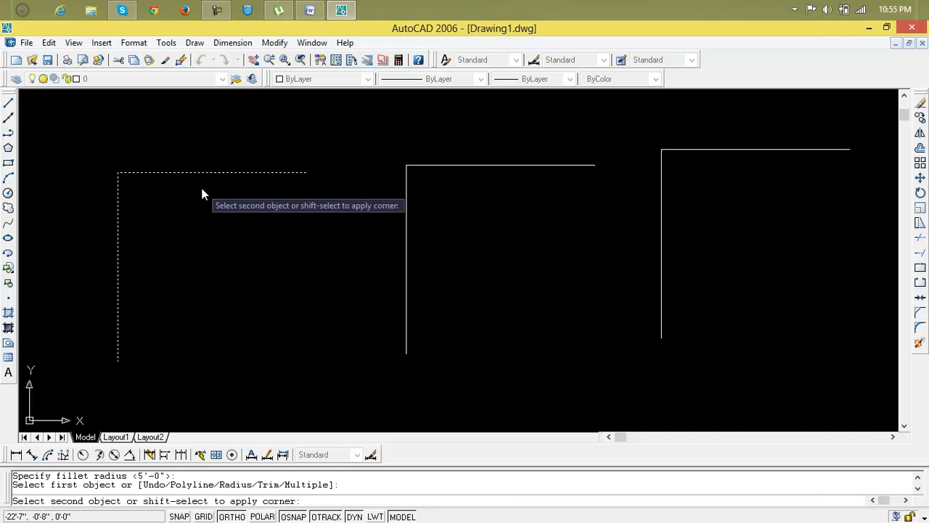
{"action": "left_click", "coordinate": [194, 274]}
{"action": "left_click", "coordinate": [191, 261]}
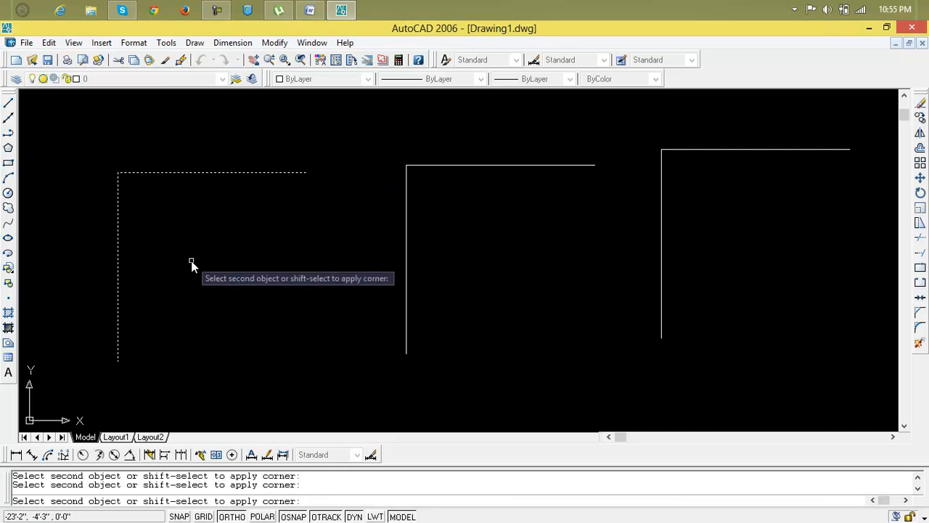
{"action": "left_click", "coordinate": [122, 209]}
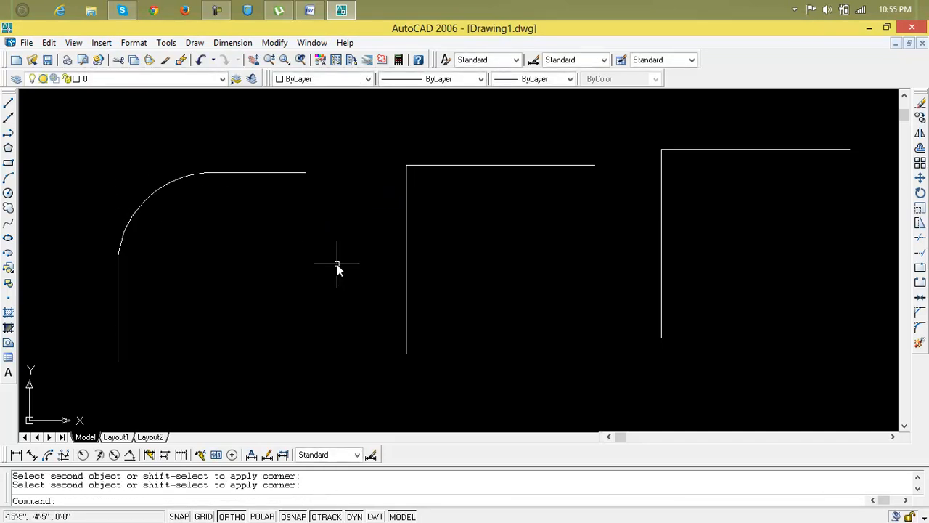
Undo the last fillet on the polyline's corner
{"action": "key", "text": "ctrl+z"}
{"action": "key", "text": "Escape"}
{"action": "key", "text": "Escape"}
Fillet the whole L-shaped polyline with a 5' radius, using the Fillet command's Polyline option
{"action": "type", "text": "f"}
{"action": "key", "text": "Return"}
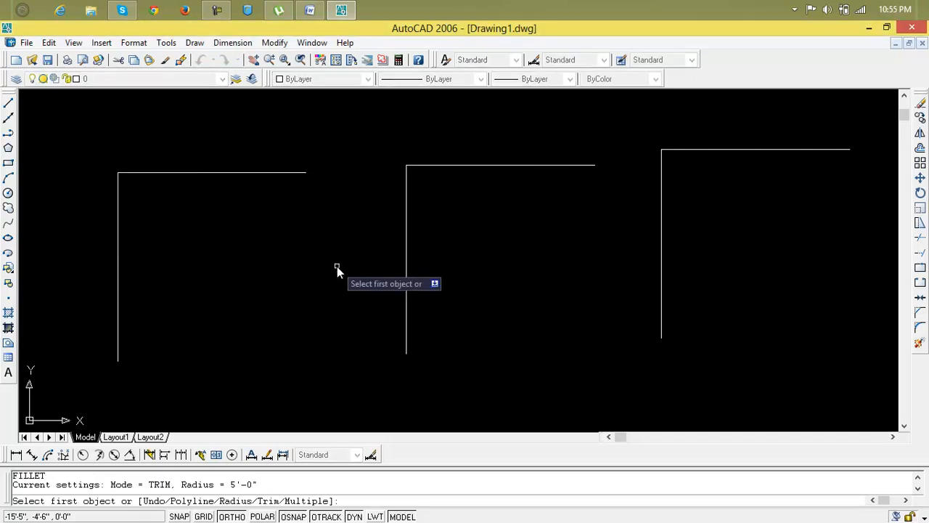
{"action": "type", "text": "r"}
{"action": "key", "text": "Return"}
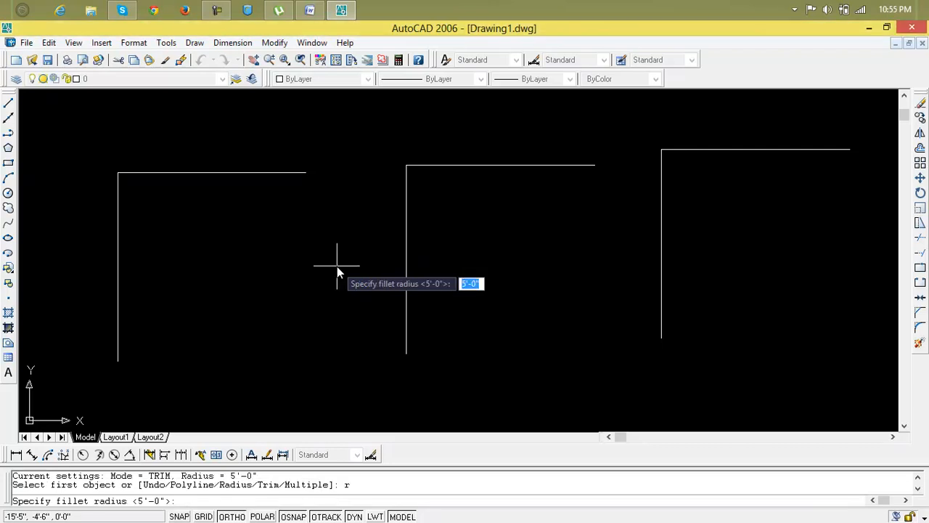
{"action": "type", "text": "5'"}
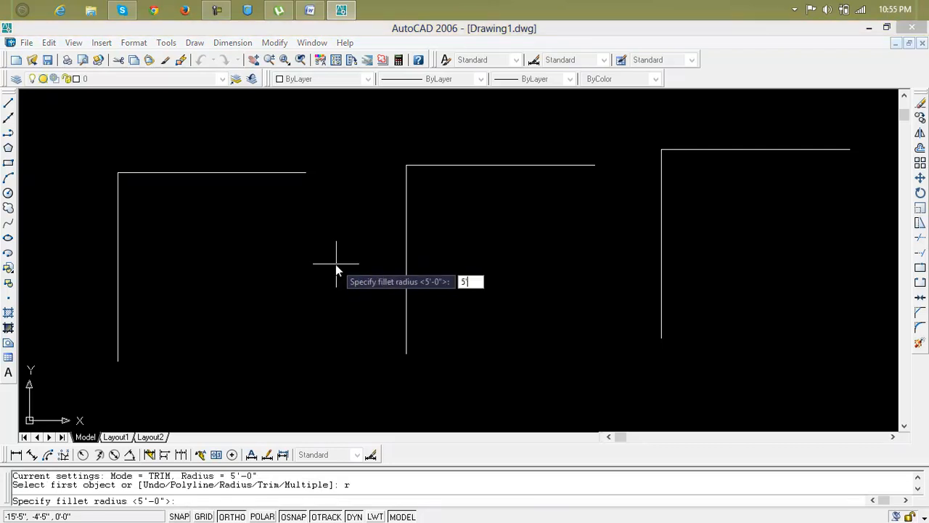
{"action": "key", "text": "Return"}
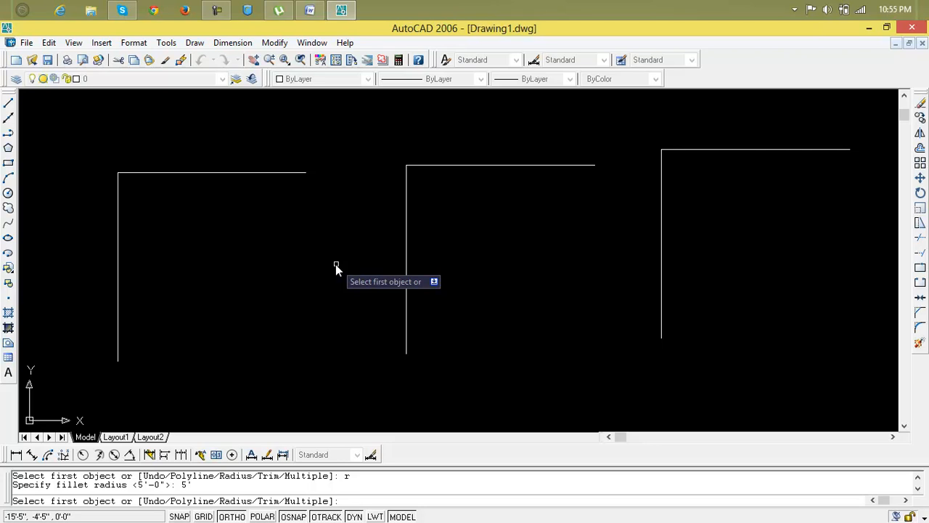
{"action": "type", "text": "p"}
{"action": "key", "text": "Return"}
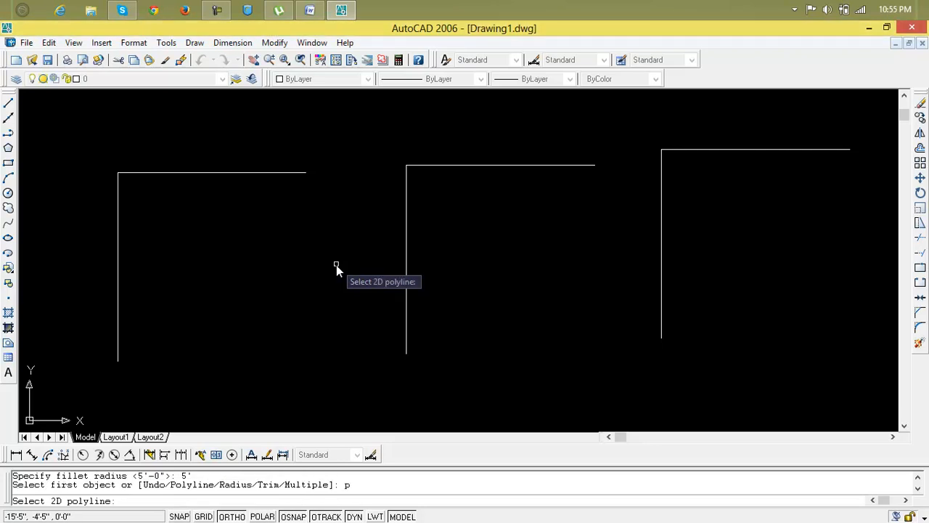
{"action": "left_click", "coordinate": [244, 173]}
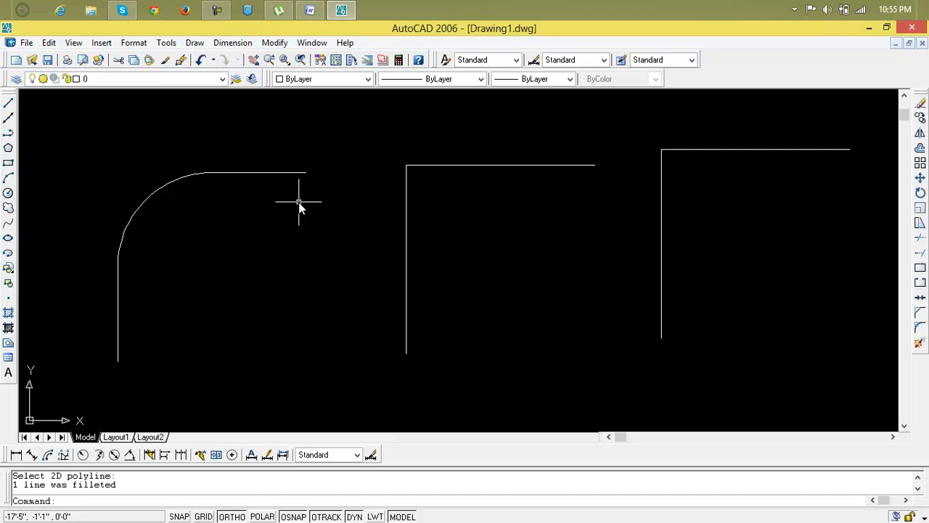
{"action": "key", "text": "Escape"}
{"action": "key", "text": "Escape"}
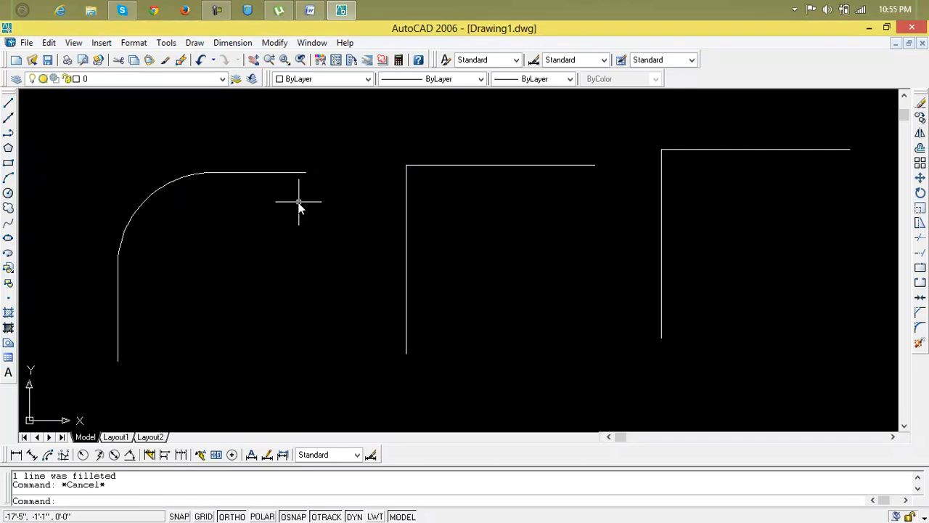
Fillet the rounded polyline's horizontal and vertical segments with a 0'0" radius to restore its sharp corner
{"action": "type", "text": "f"}
{"action": "key", "text": "Return"}
{"action": "type", "text": "r"}
{"action": "key", "text": "Return"}
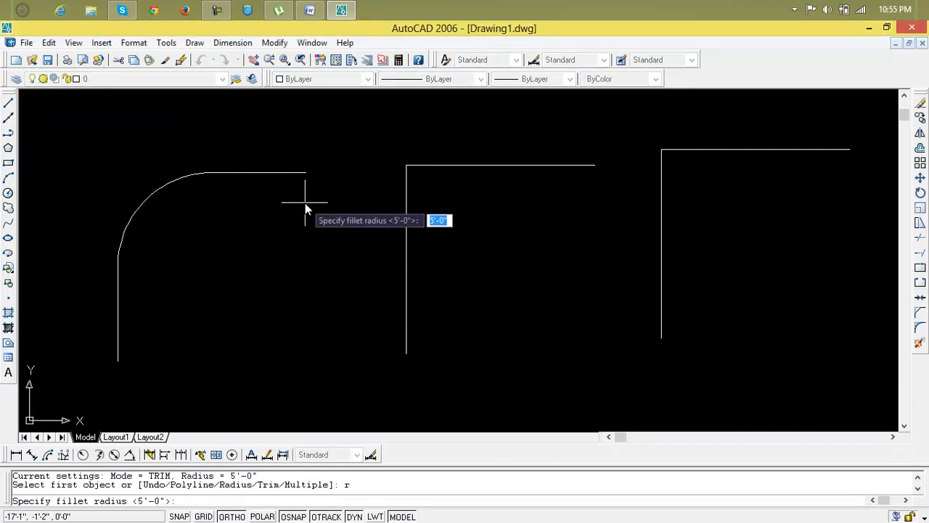
{"action": "type", "text": "0'0\""}
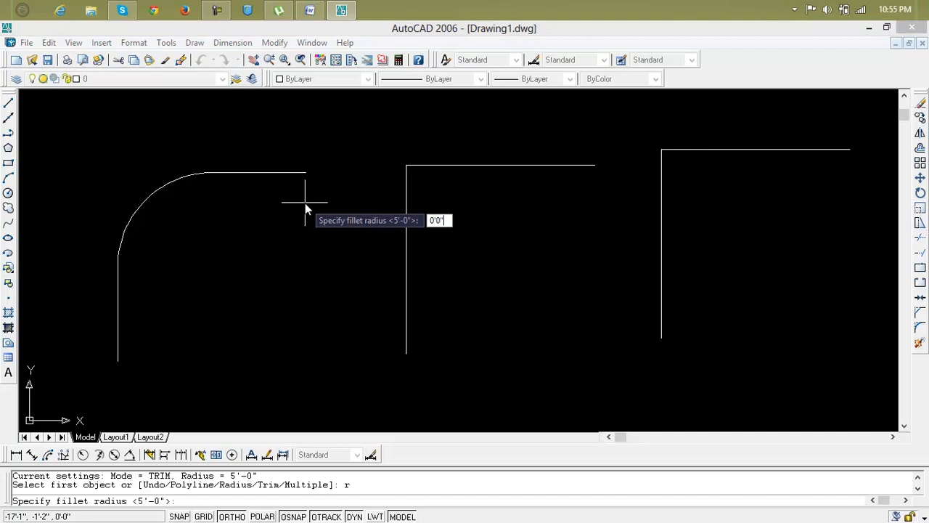
{"action": "key", "text": "Return"}
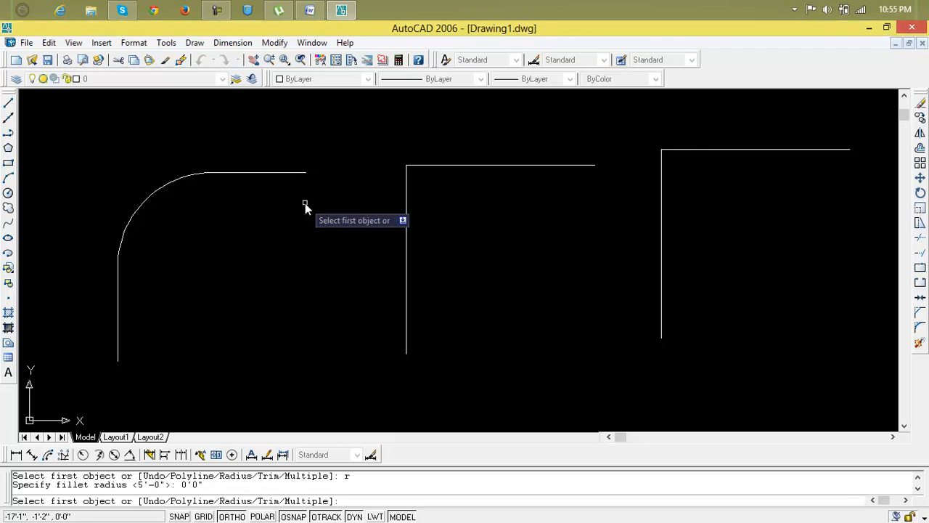
{"action": "left_click", "coordinate": [231, 173]}
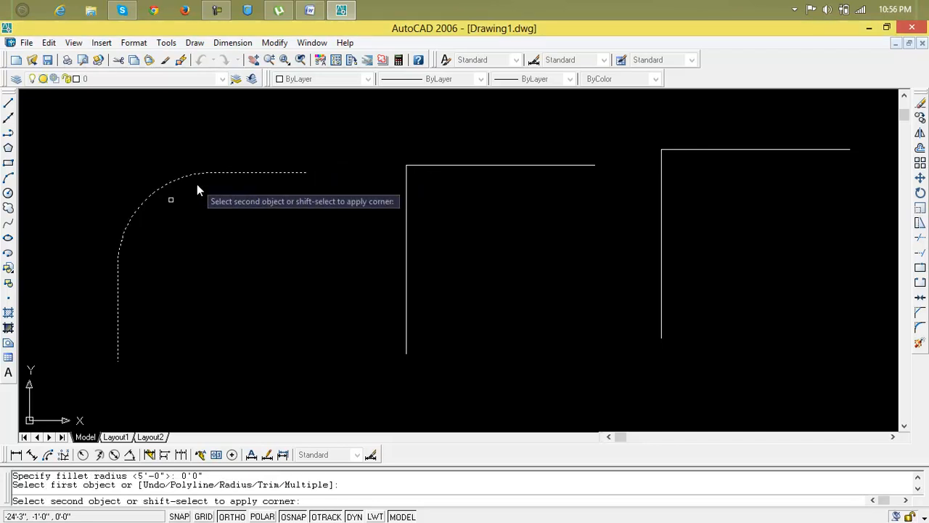
{"action": "left_click", "coordinate": [120, 272]}
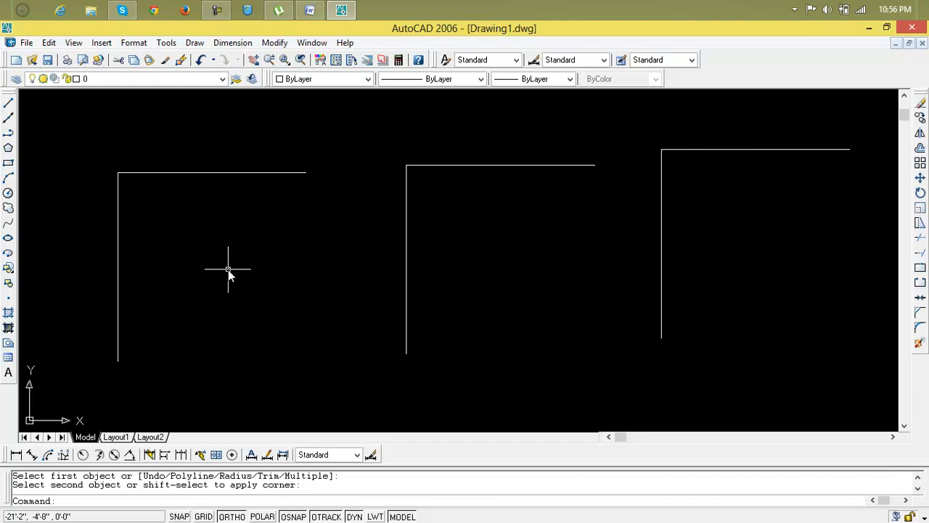
Minimize the drawing program to show the desktop
{"action": "left_click", "coordinate": [870, 28]}
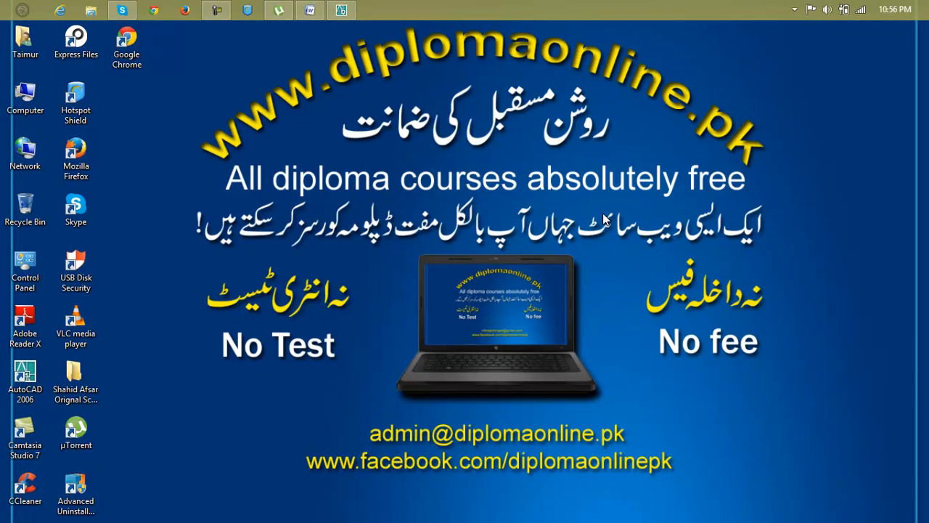